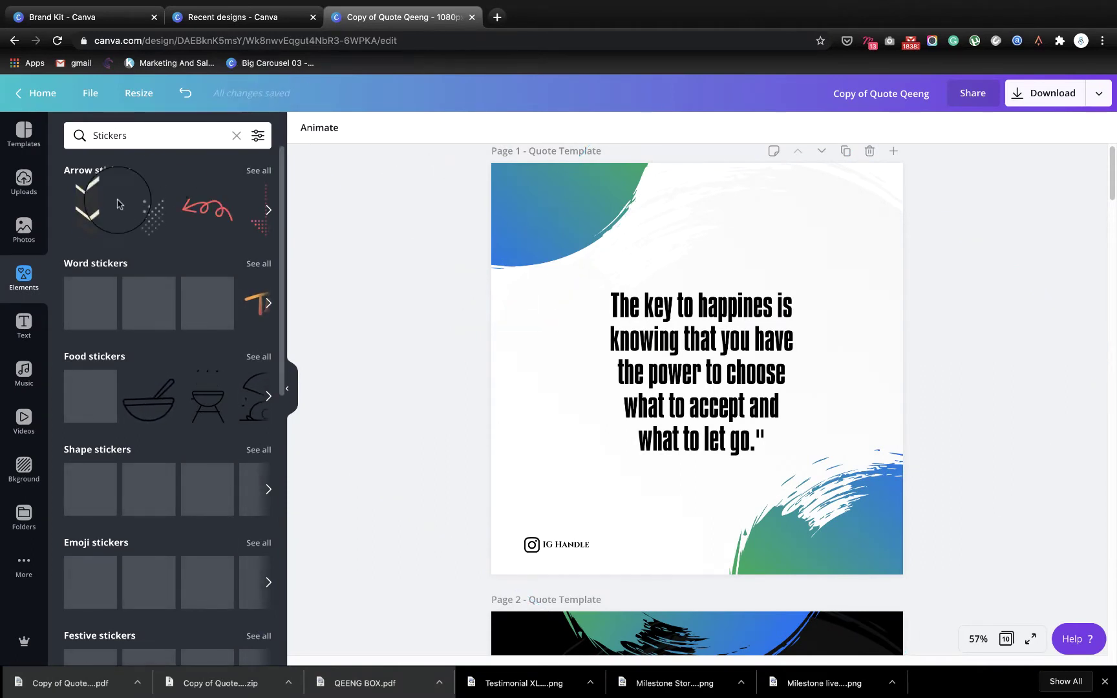
Drop the chevron arrow sticker onto Page 1, shrink it and position it above the quote
drag(82, 207, 621, 223)
drag(690, 324, 693, 327)
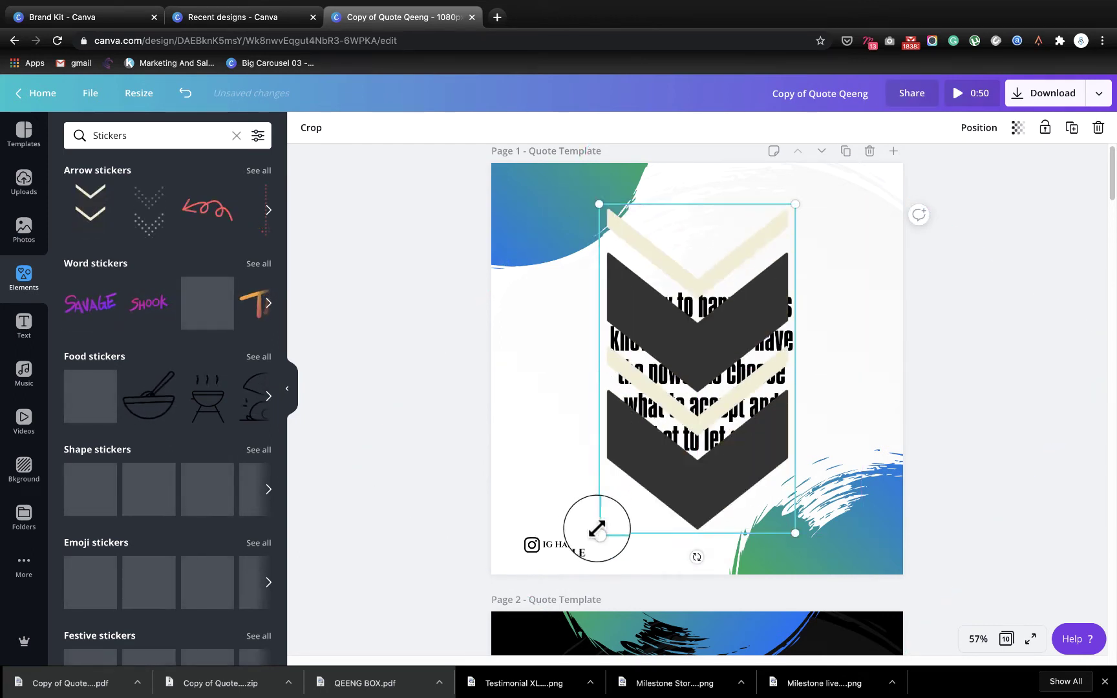
drag(600, 531, 700, 260)
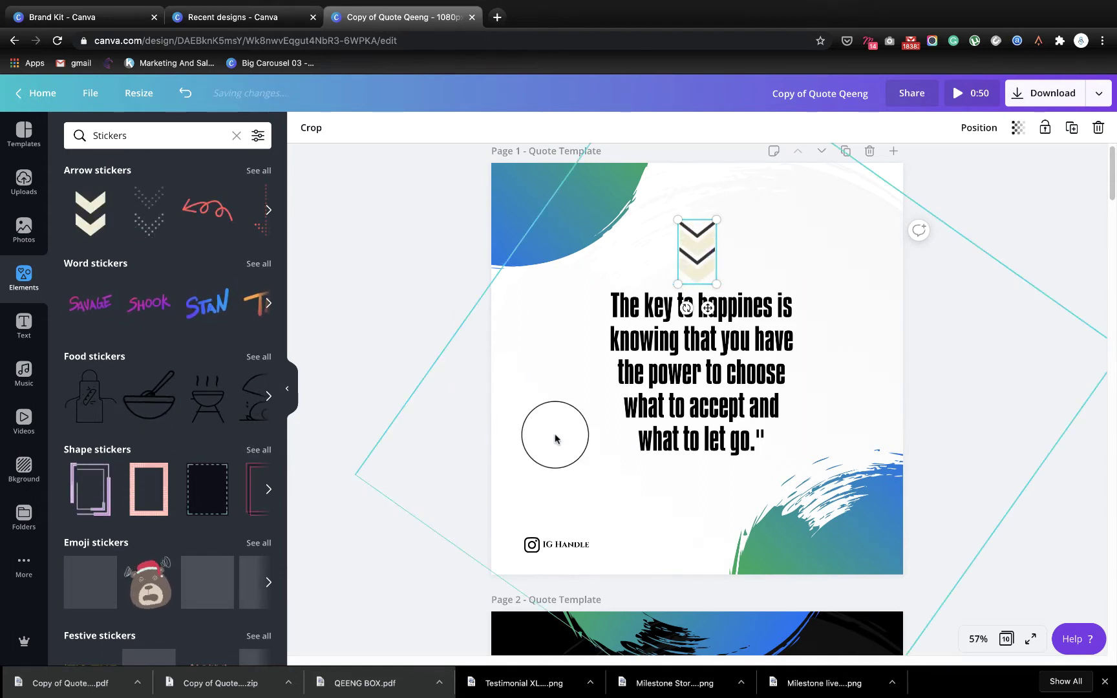
Drop the purple frame shape sticker onto Page 2 so it surrounds the quote text
scroll(678, 472, down, 5)
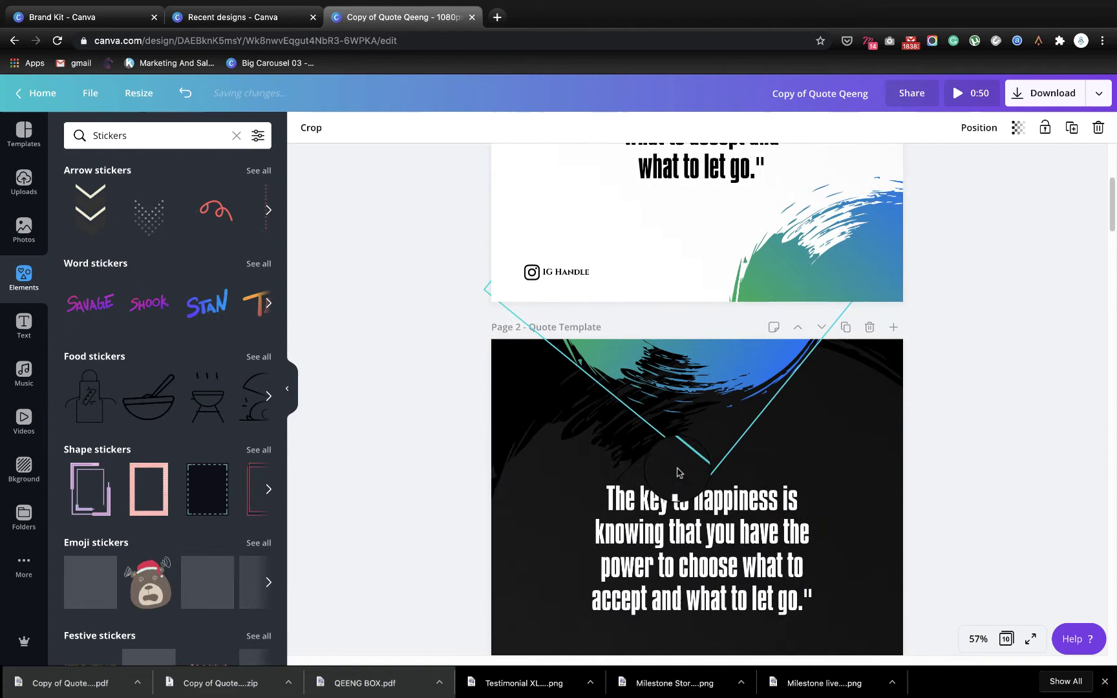
scroll(678, 468, up, 2)
scroll(667, 285, up, 3)
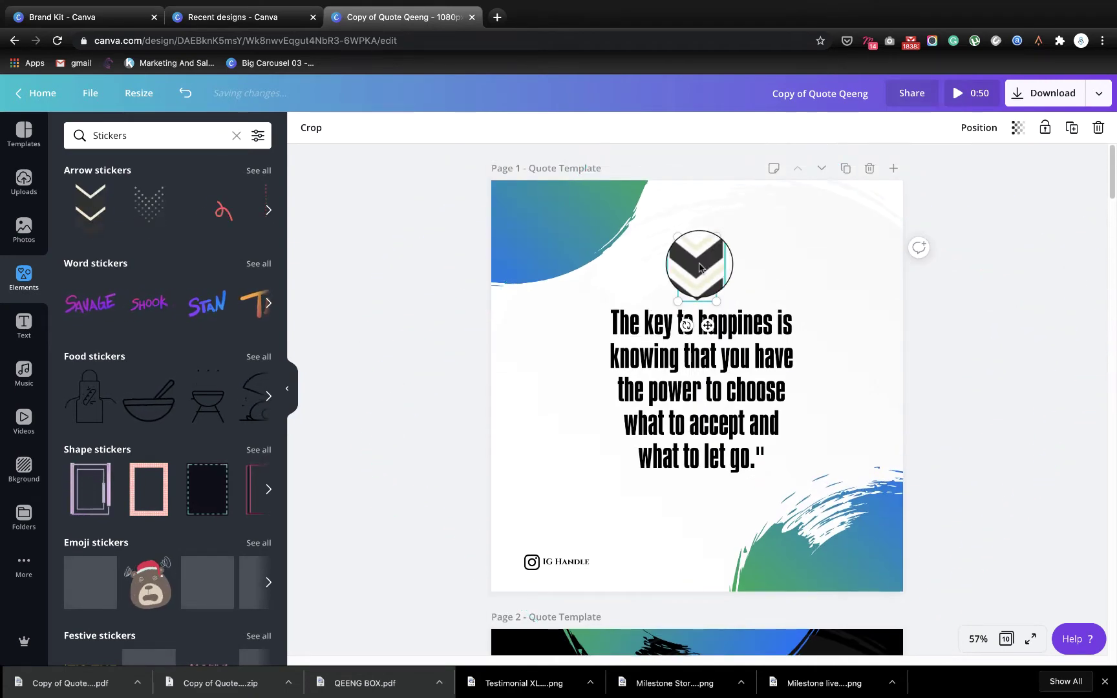
scroll(699, 267, down, 5)
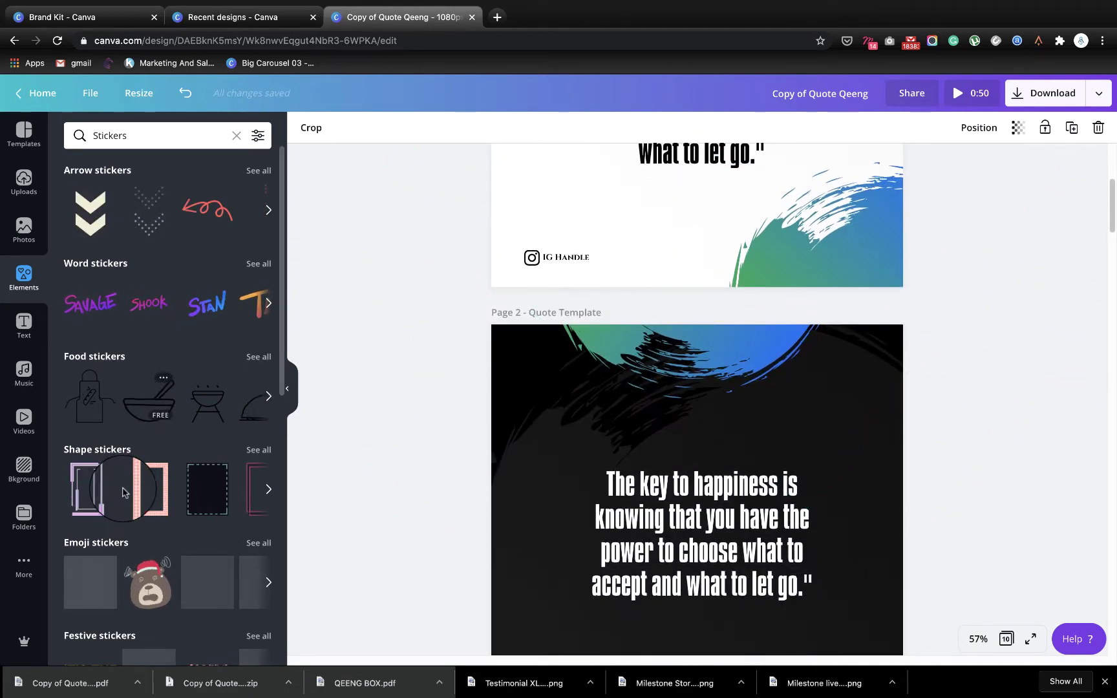
drag(92, 487, 613, 422)
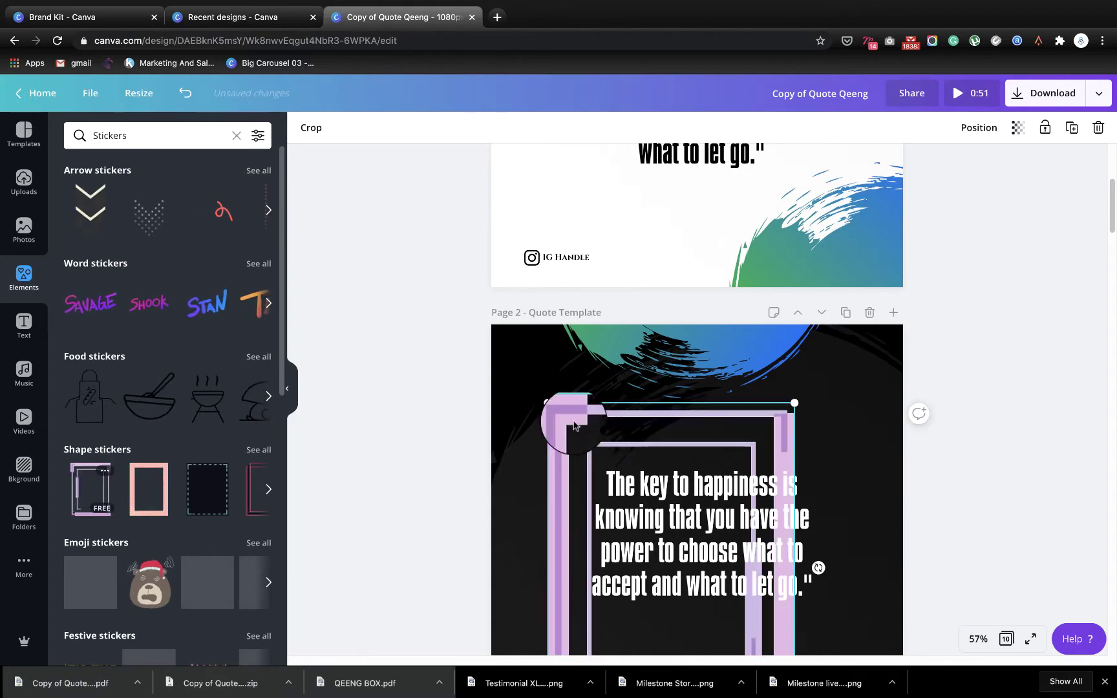
scroll(613, 422, down, 3)
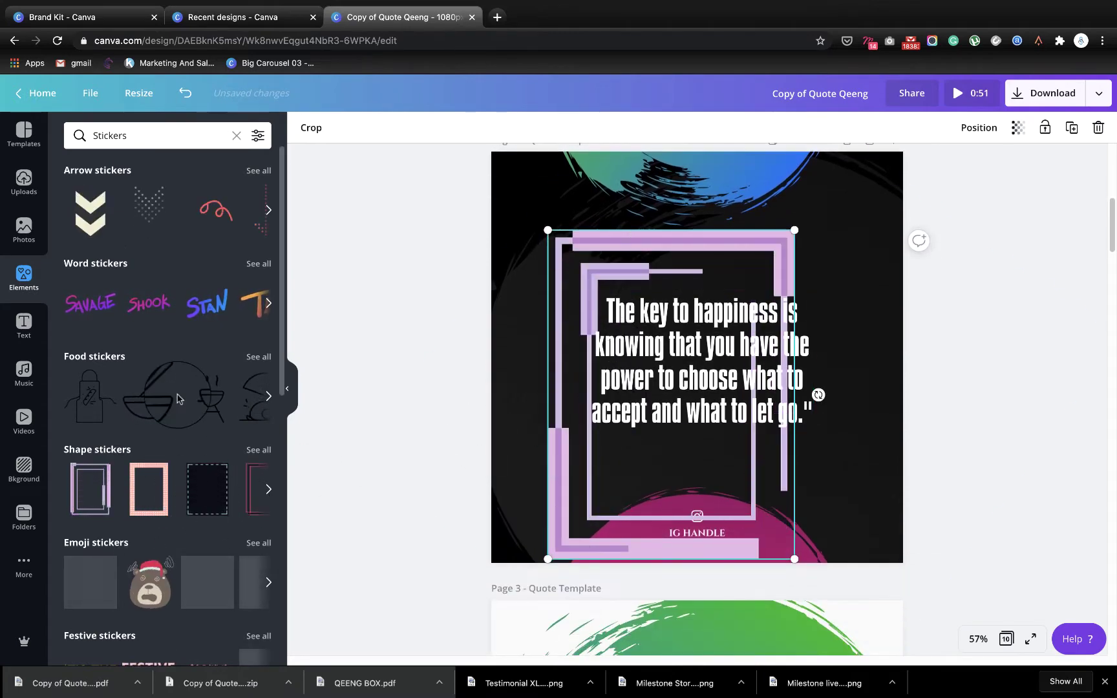
scroll(623, 335, down, 7)
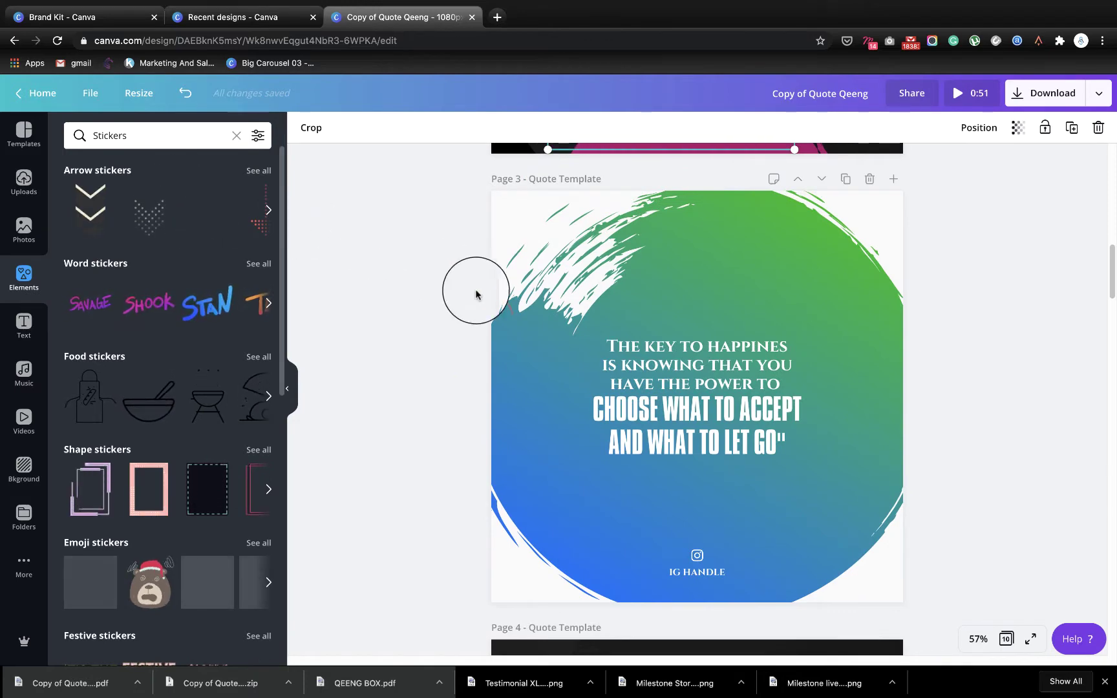
Place the red curly arrow on Page 3, rotate it to point down, and nudge it above the quote
drag(582, 386, 723, 254)
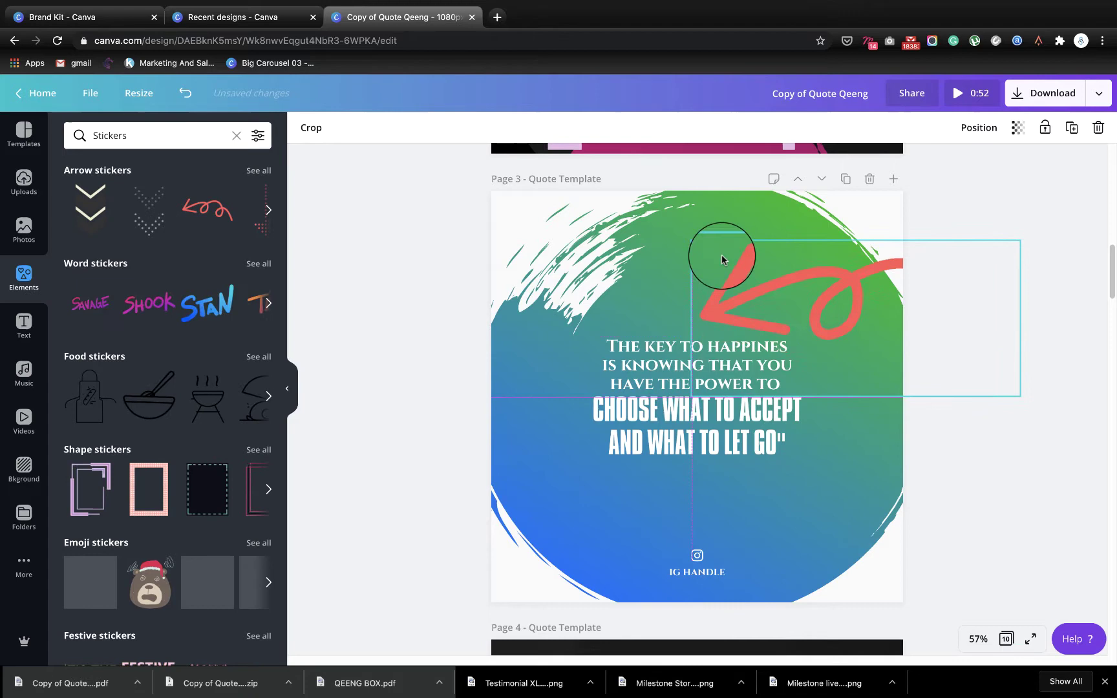
drag(869, 408, 826, 316)
drag(778, 240, 727, 192)
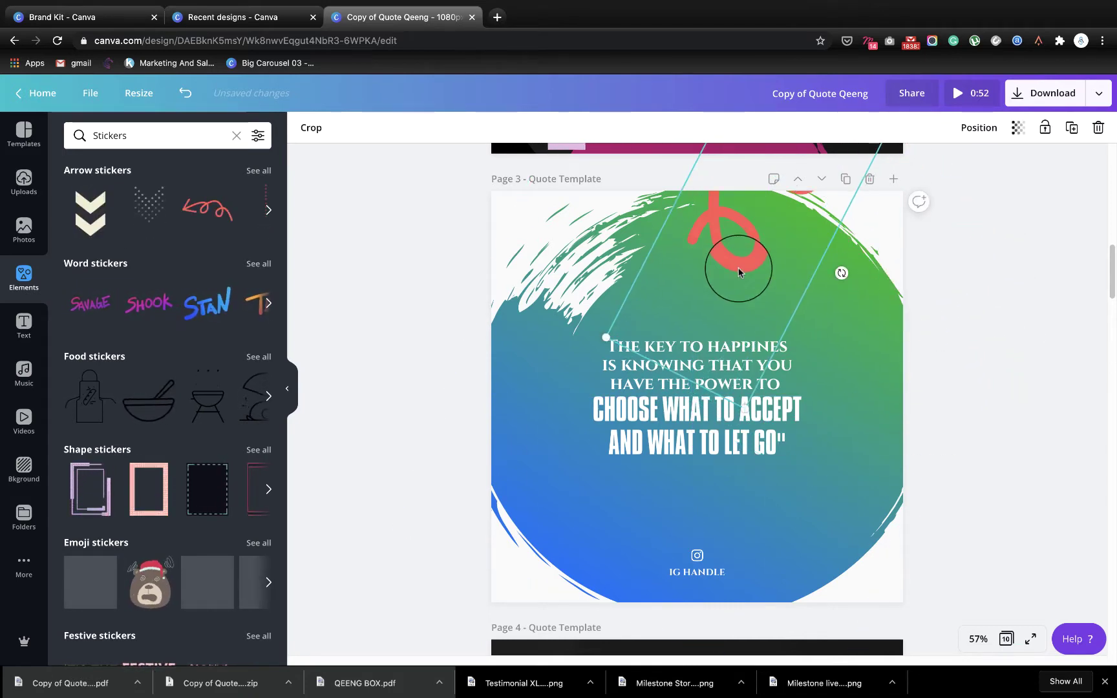
drag(678, 290, 691, 249)
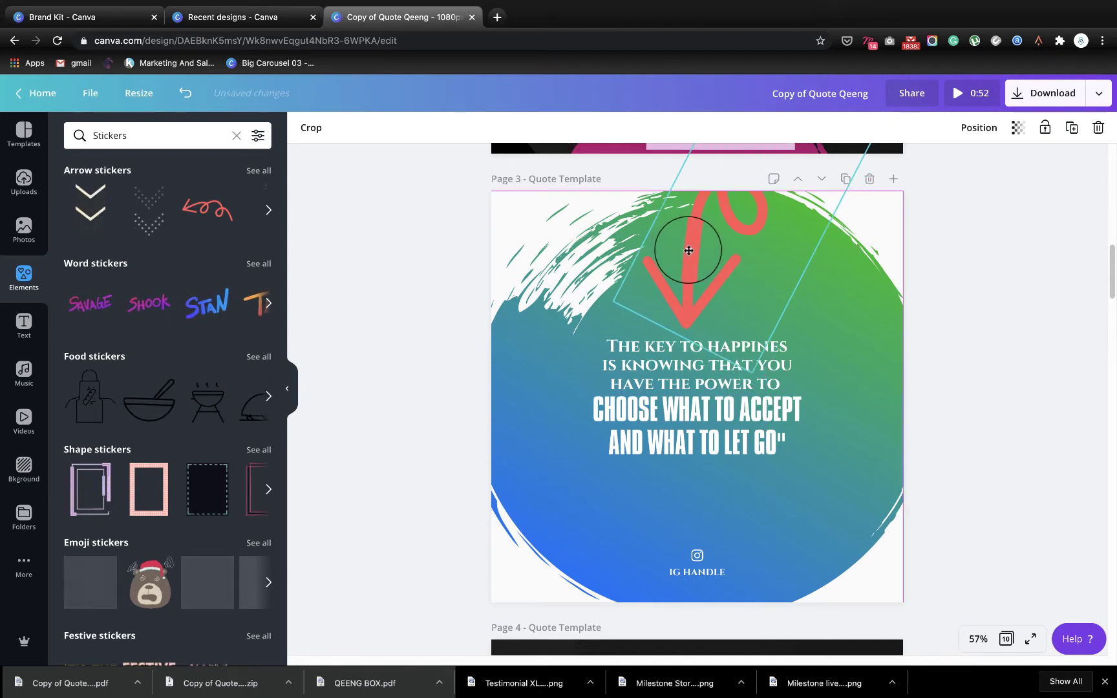
click(830, 376)
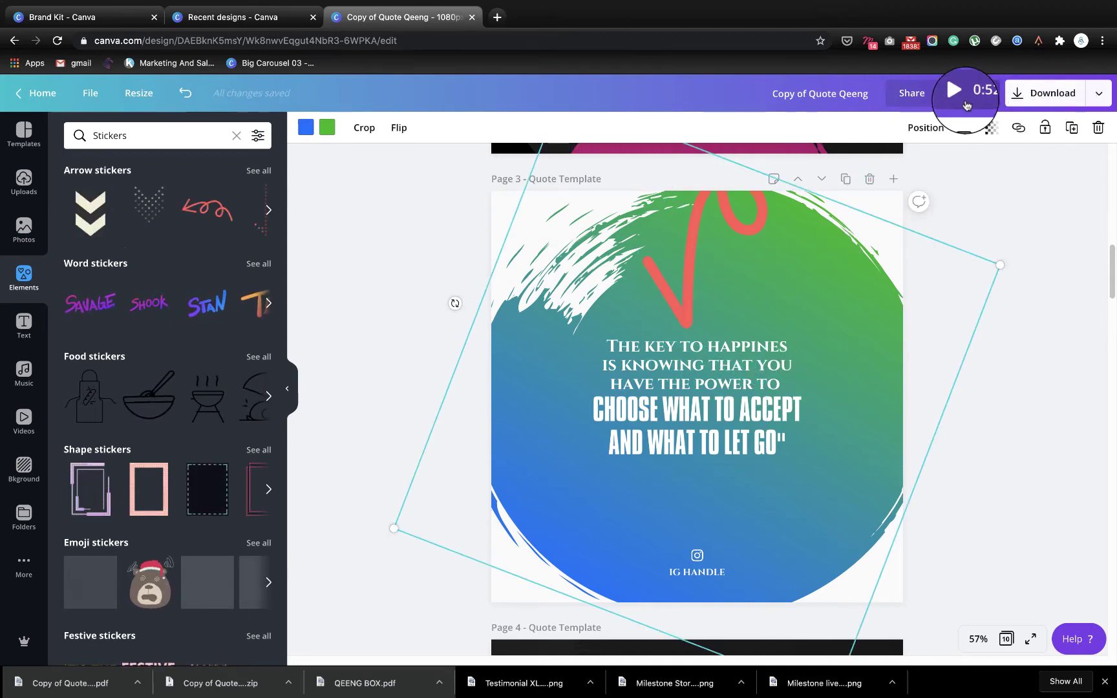
Export the design as MP4 Video, continue editing, and open the downloaded .mp4 file
click(1063, 94)
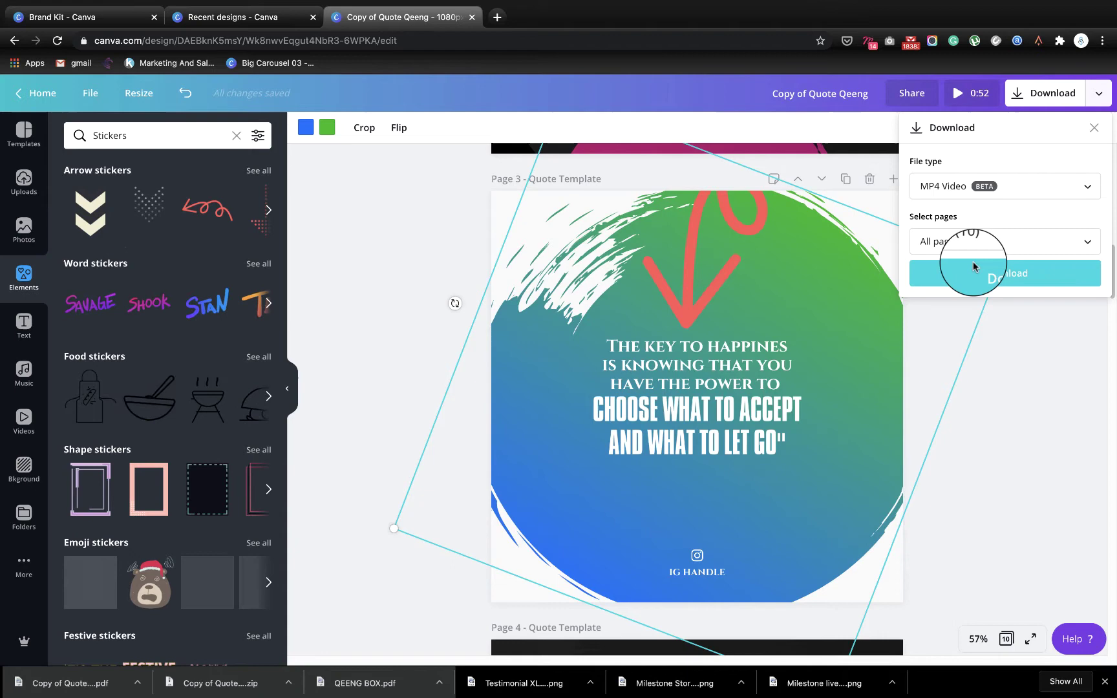
click(974, 265)
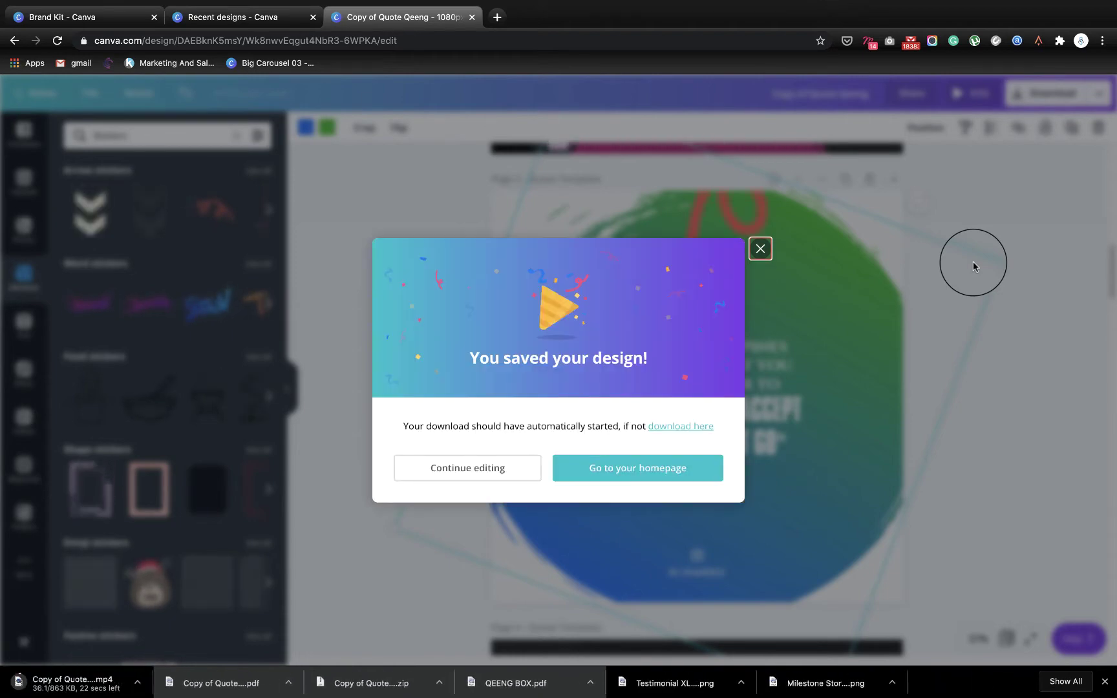
click(476, 468)
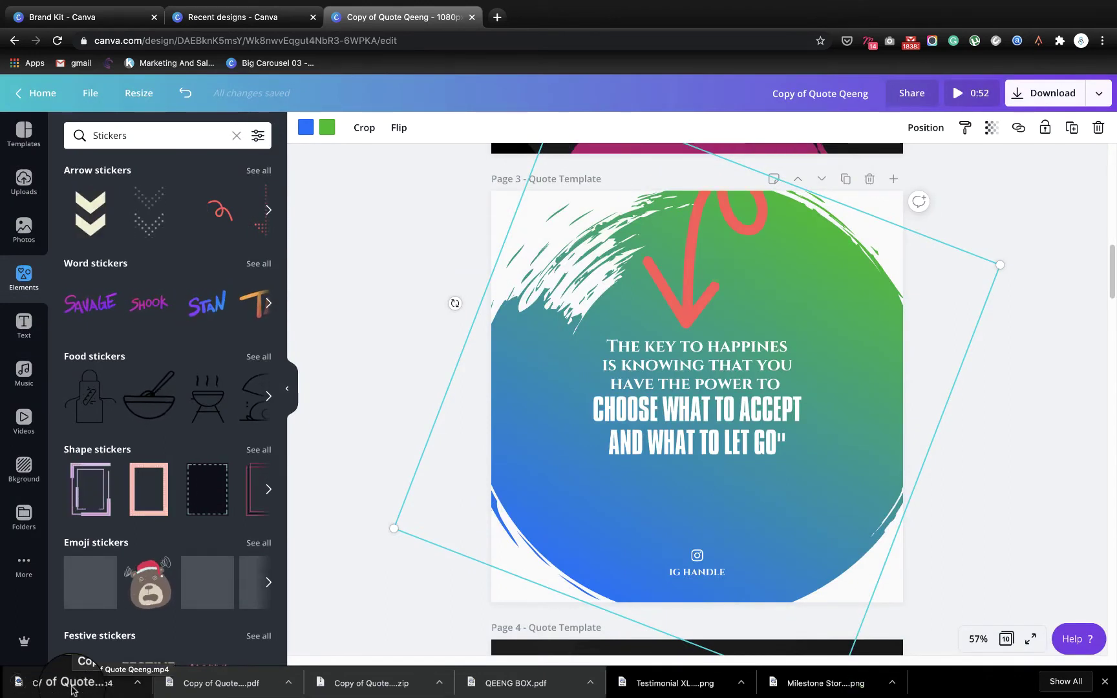
click(75, 684)
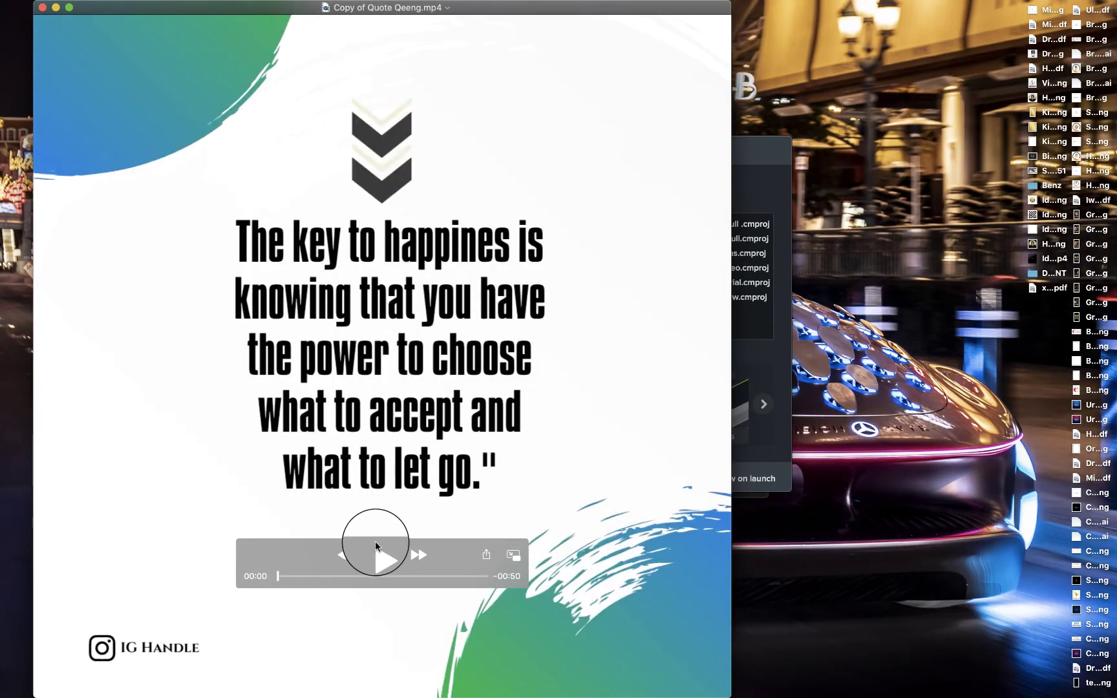
Play the exported quote video in QuickTime Player, then switch back to Canva
click(379, 553)
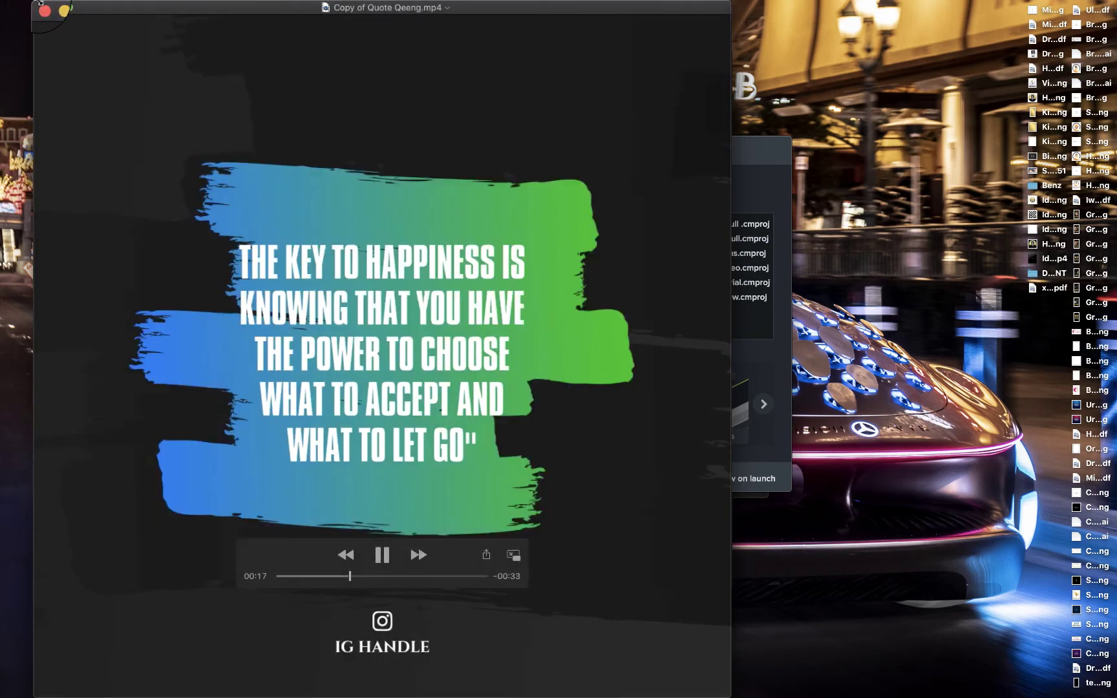
key(ctrl+Right)
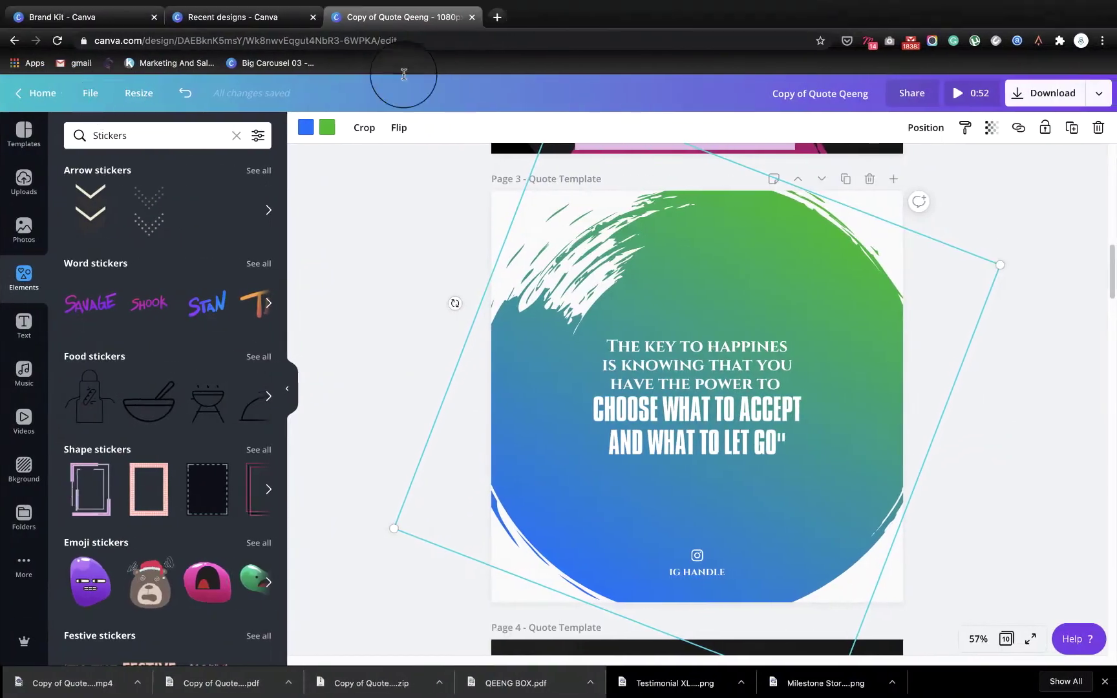
Download an MP4 Video containing only Page 1 of the design
click(1044, 94)
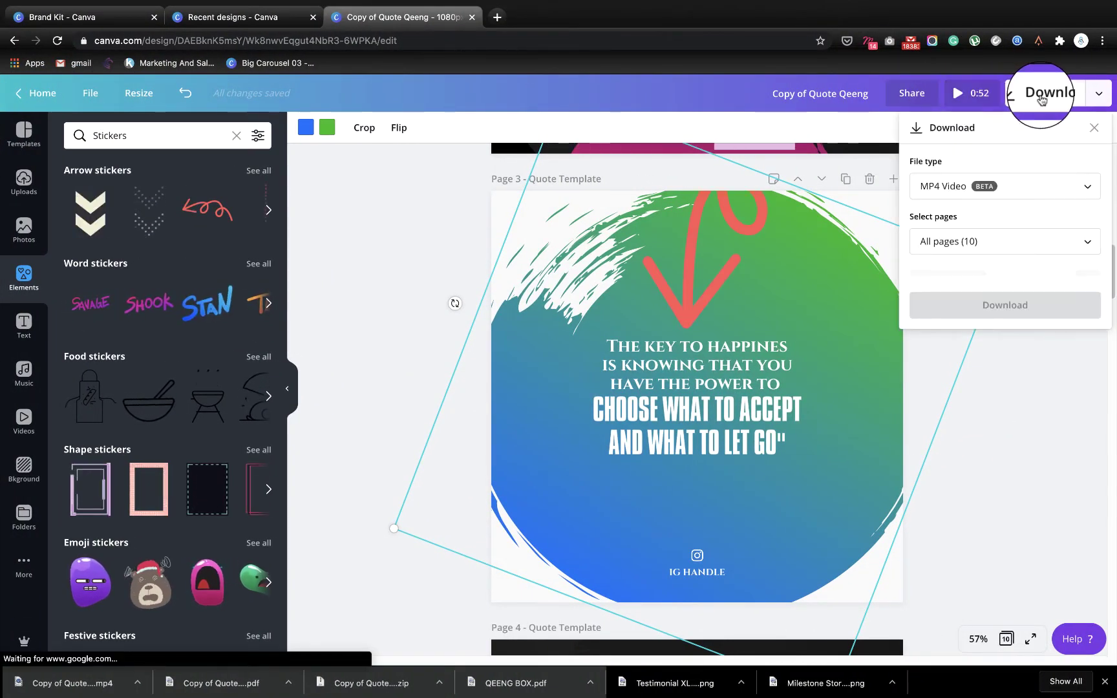
click(701, 320)
scroll(701, 320, up, 15)
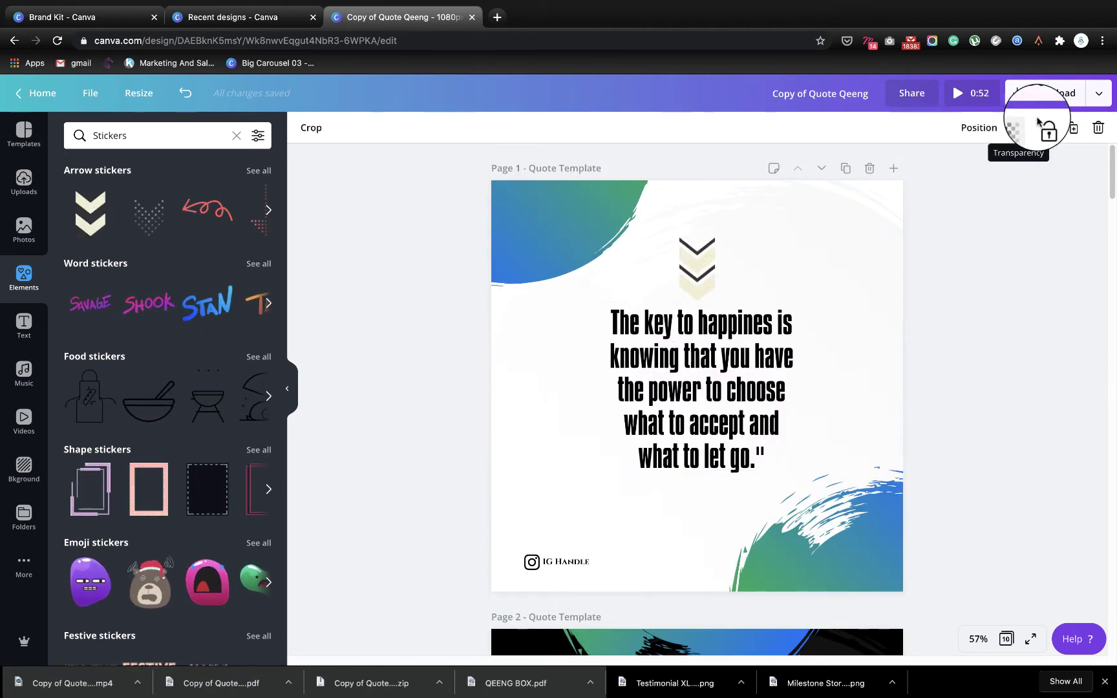
click(1098, 103)
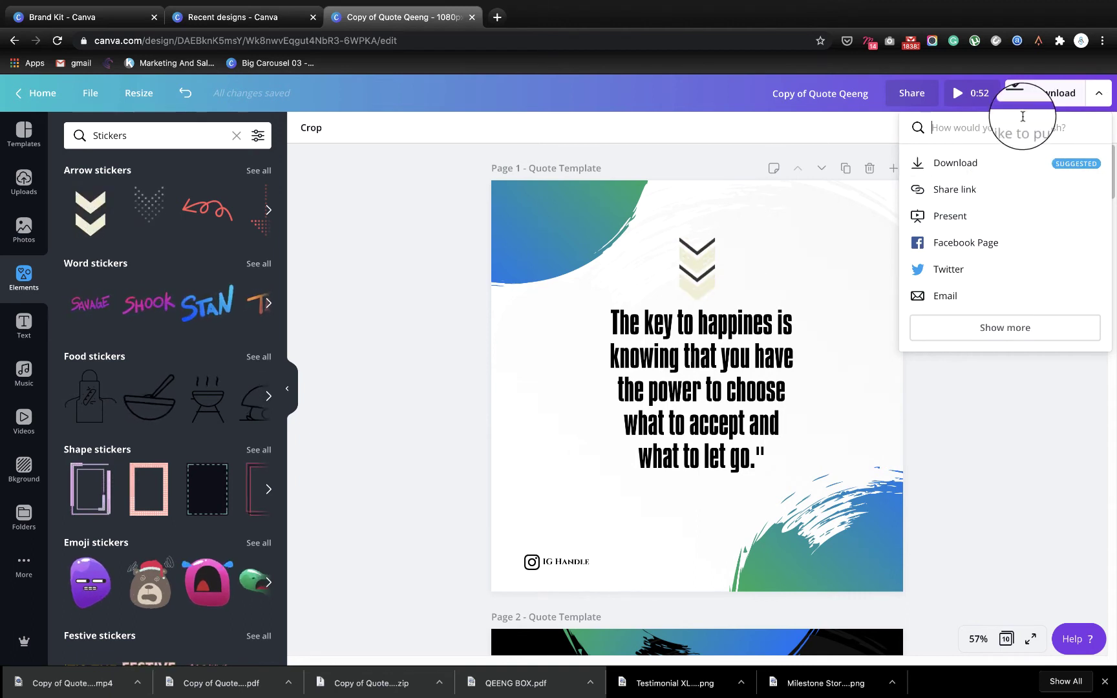
click(1039, 105)
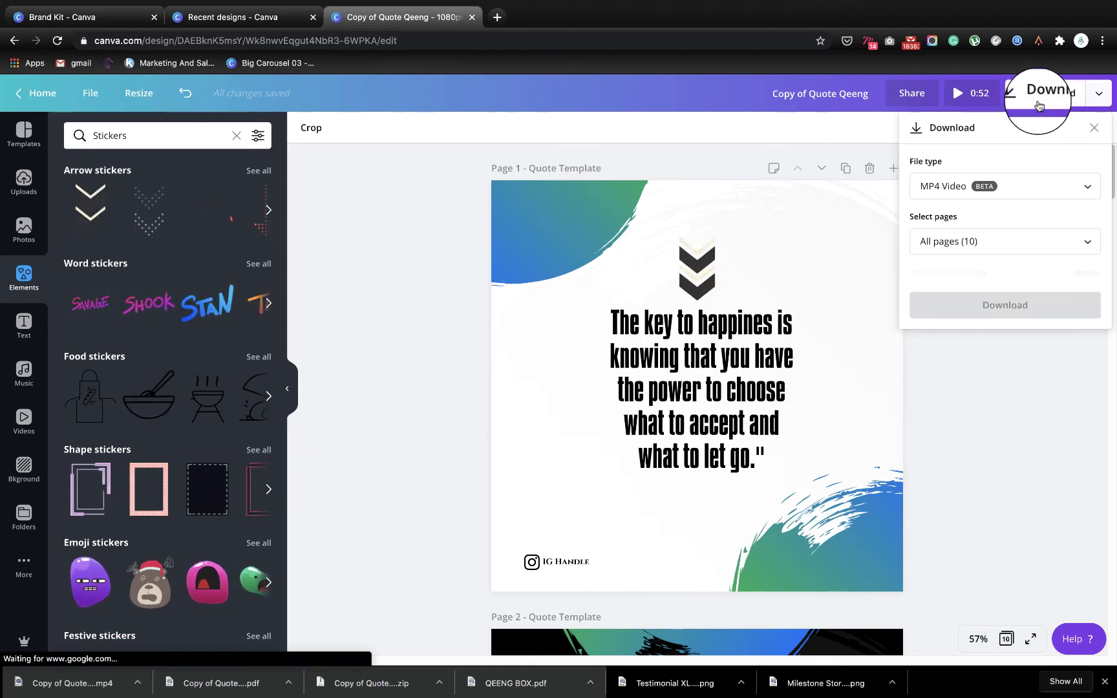
click(991, 191)
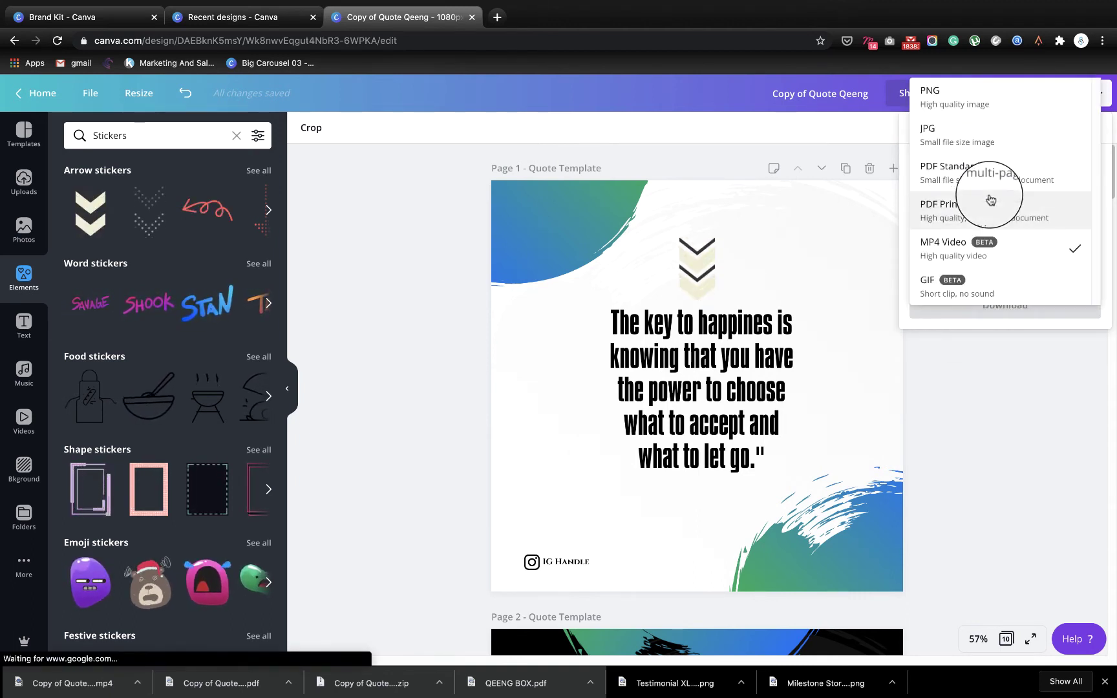
click(976, 246)
click(960, 243)
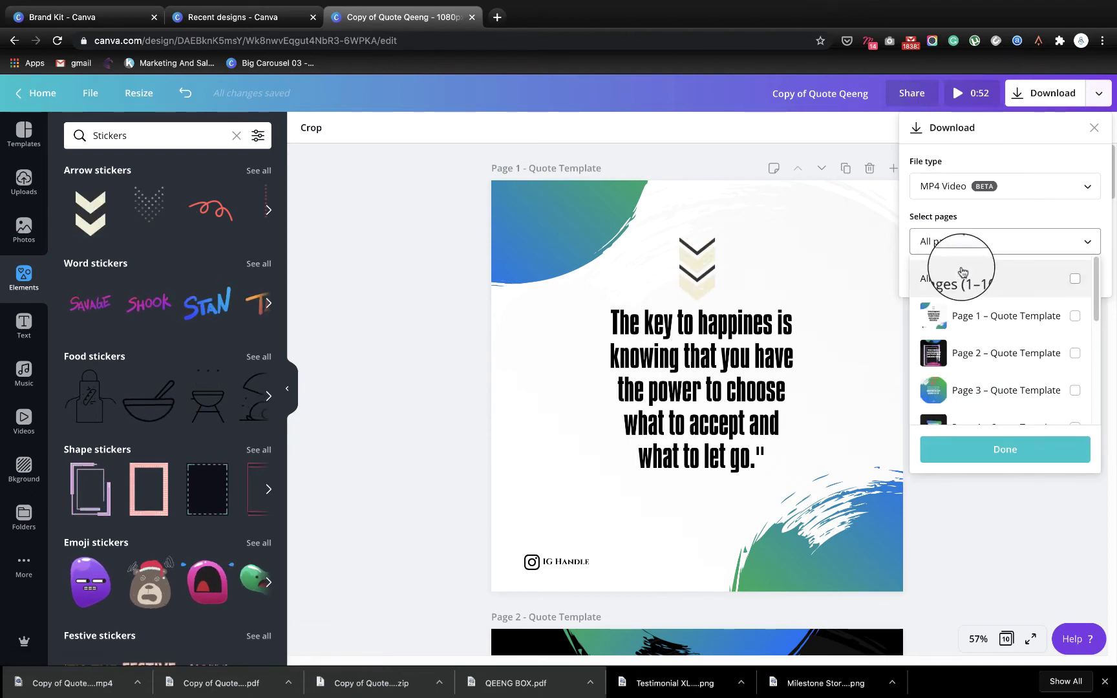
click(1006, 317)
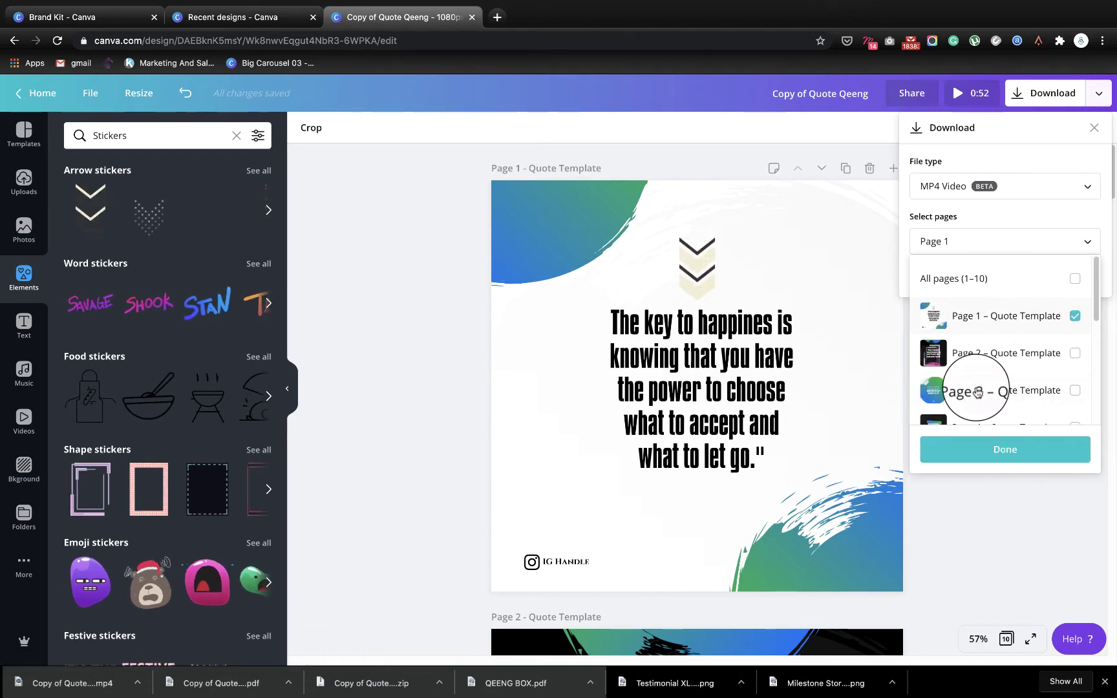
click(990, 453)
click(991, 283)
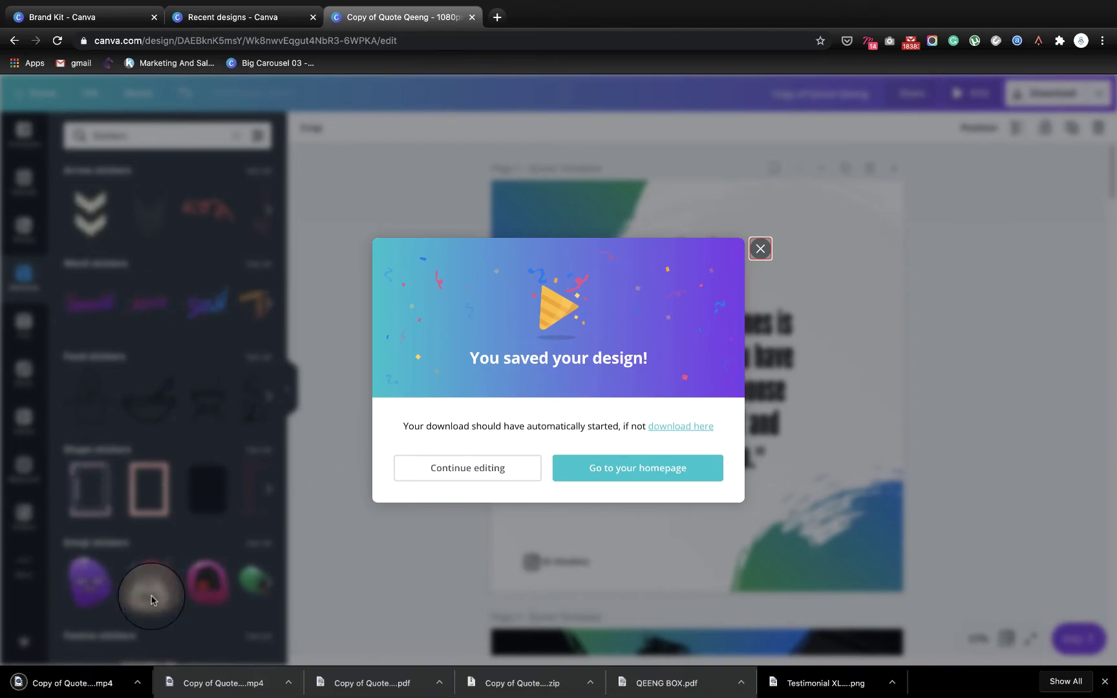
Open and play the 5-second Page 1 MP4 in QuickTime, then select the quote text on page 1
click(84, 683)
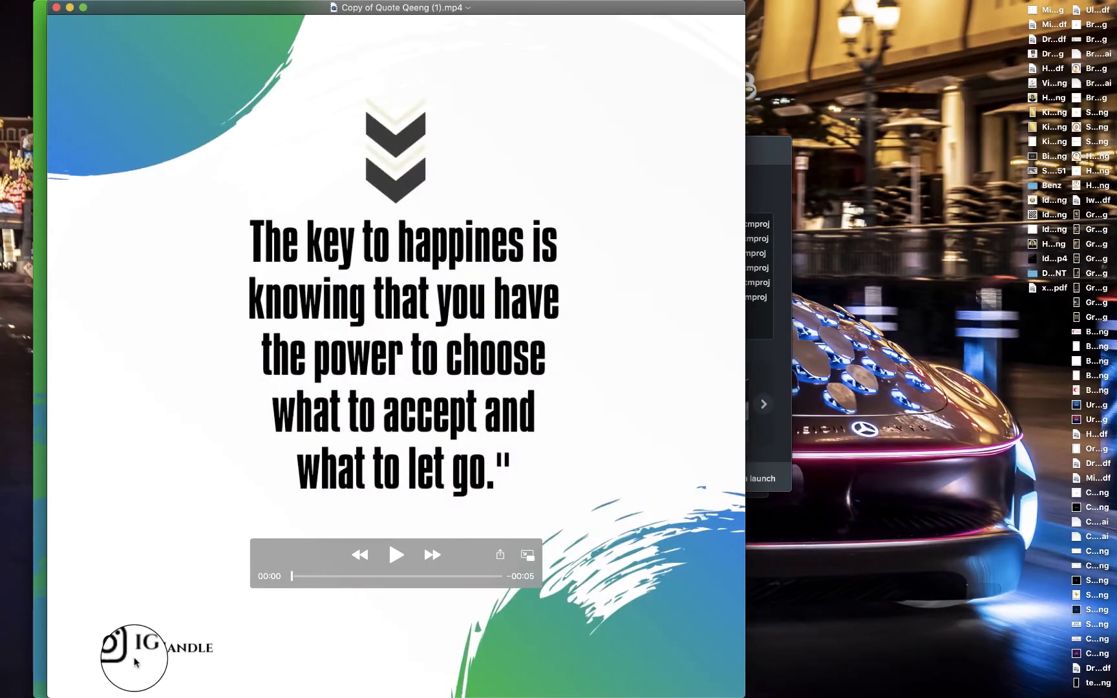
click(394, 556)
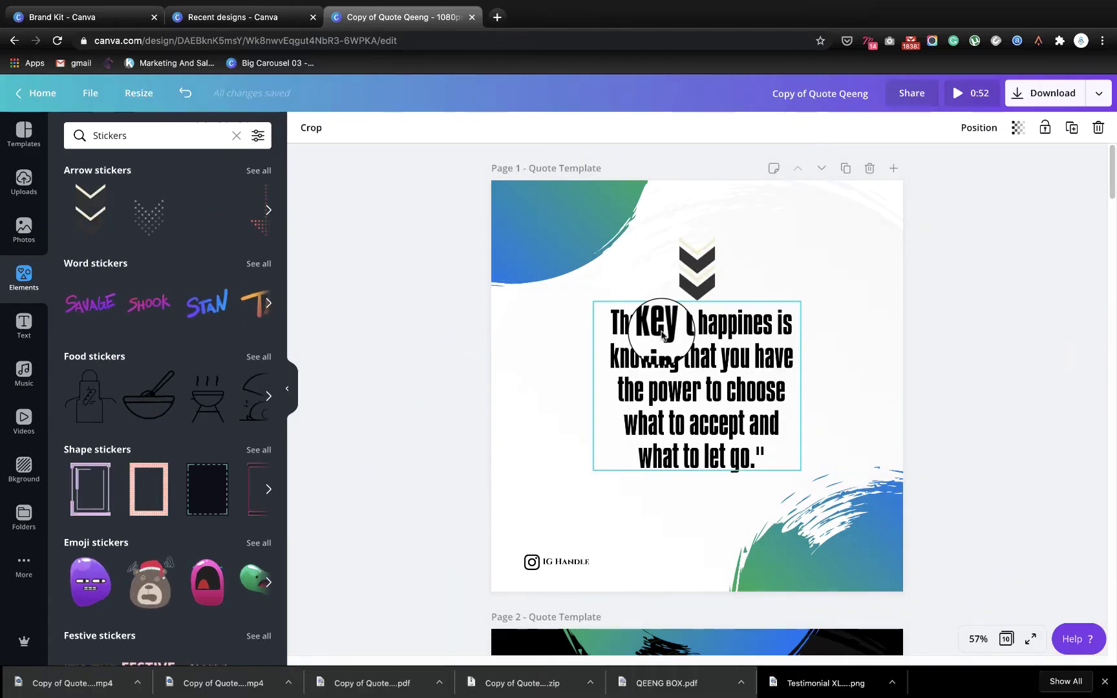
click(661, 330)
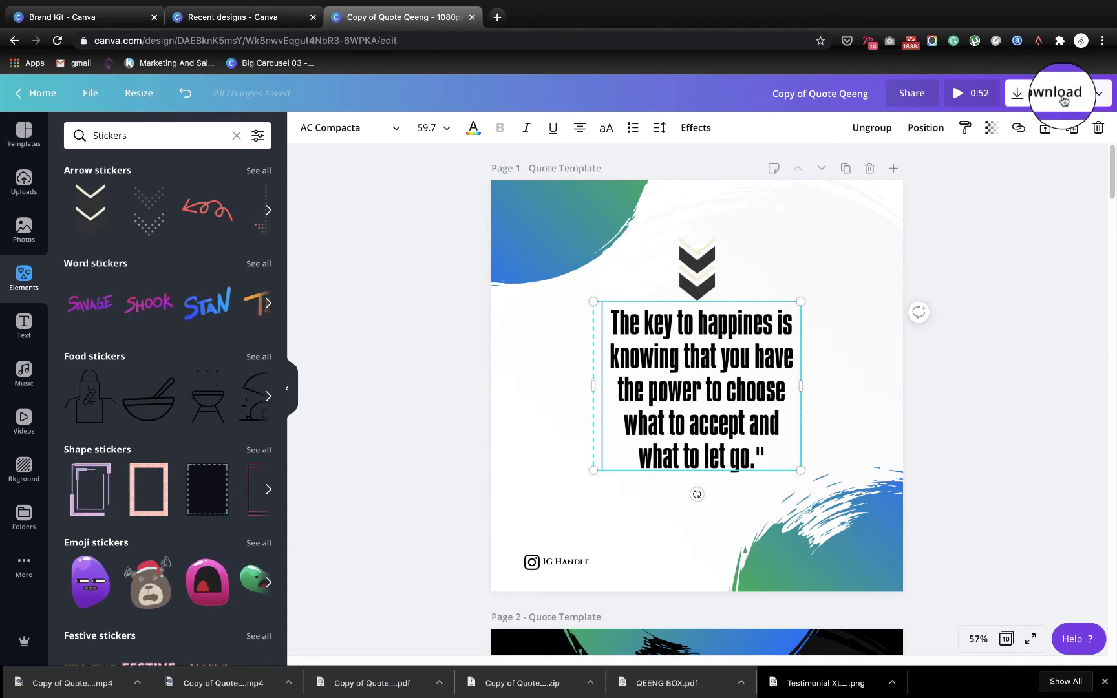
Preview Block, Fade, Tumble and Rise page animations on Page 1, ending on Pan
click(329, 172)
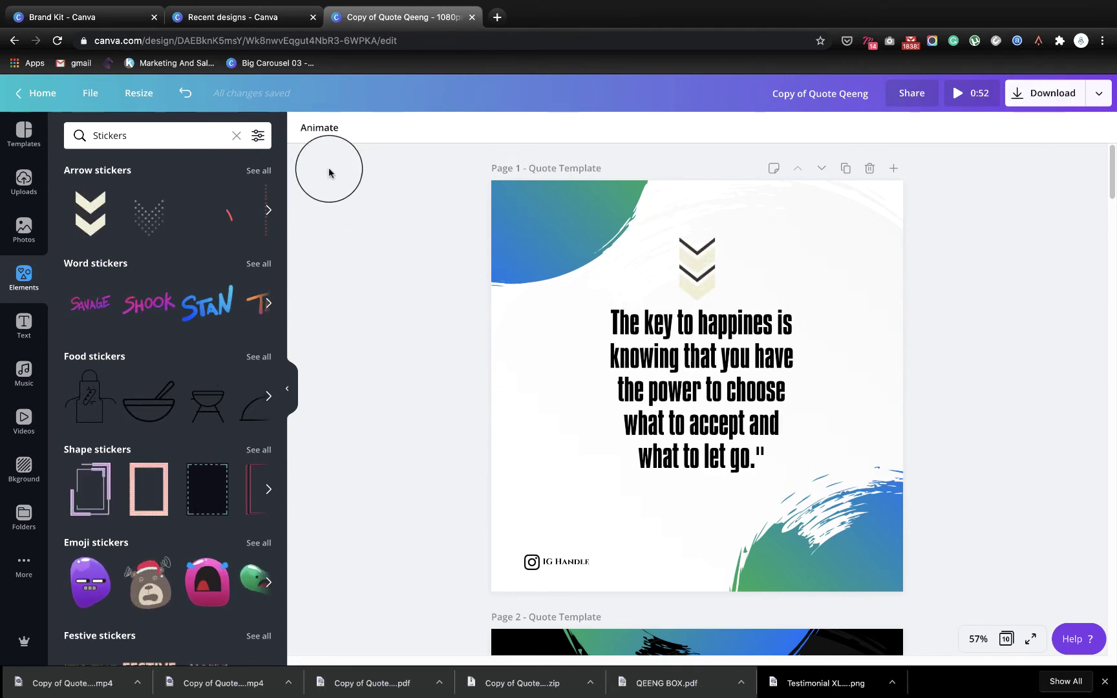
click(317, 128)
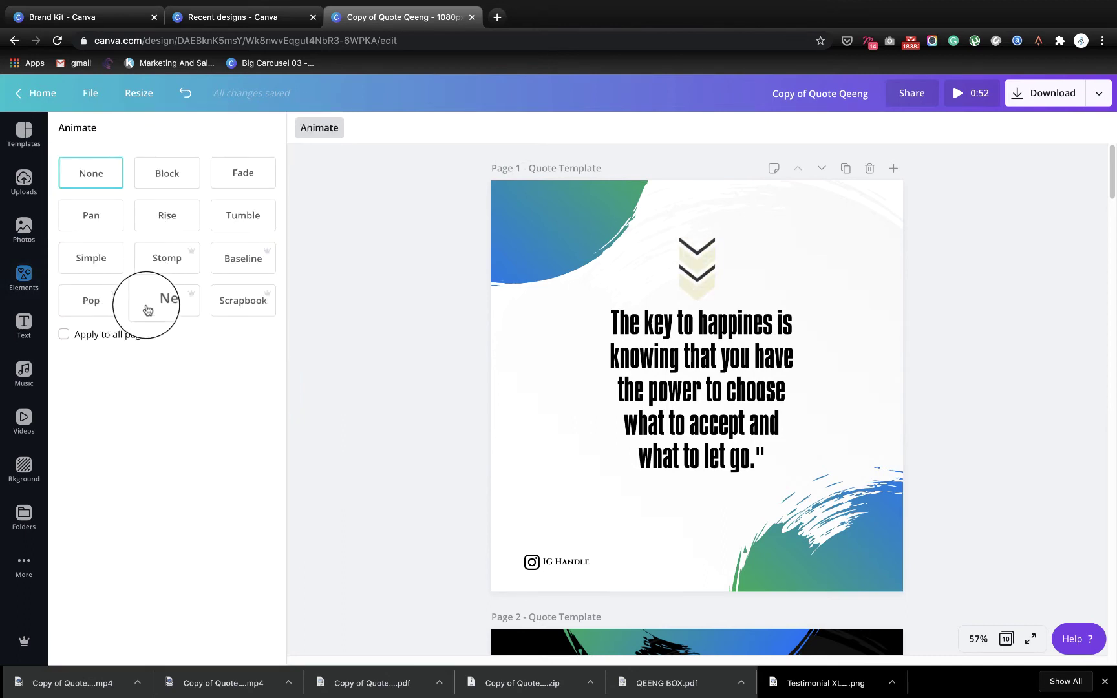
click(167, 179)
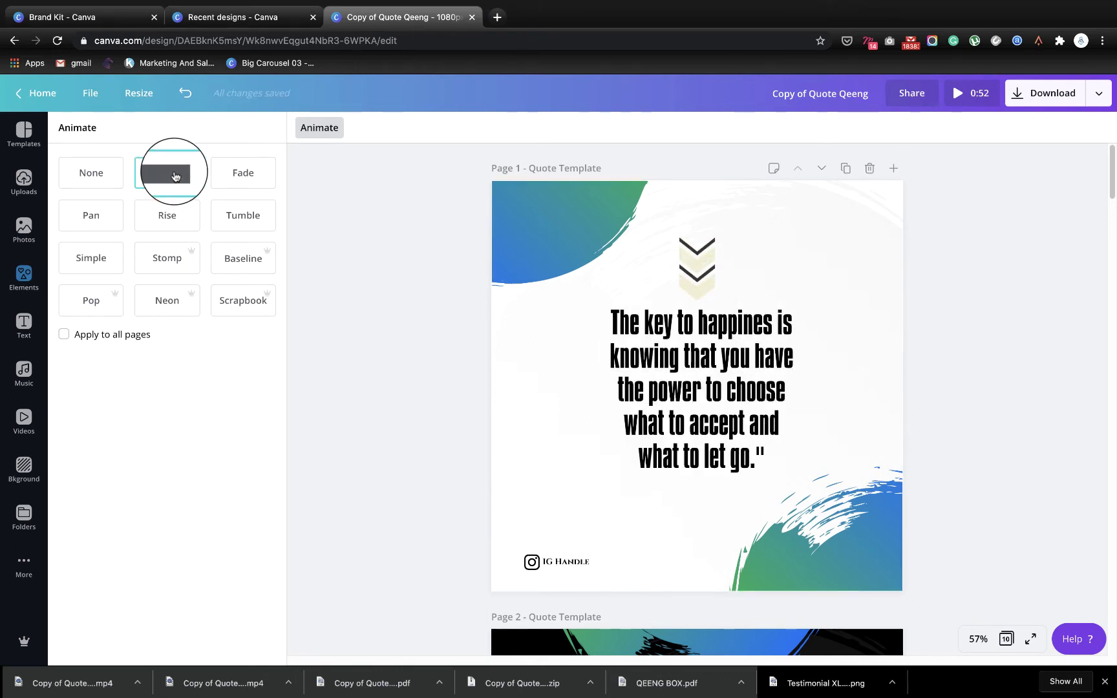
click(235, 180)
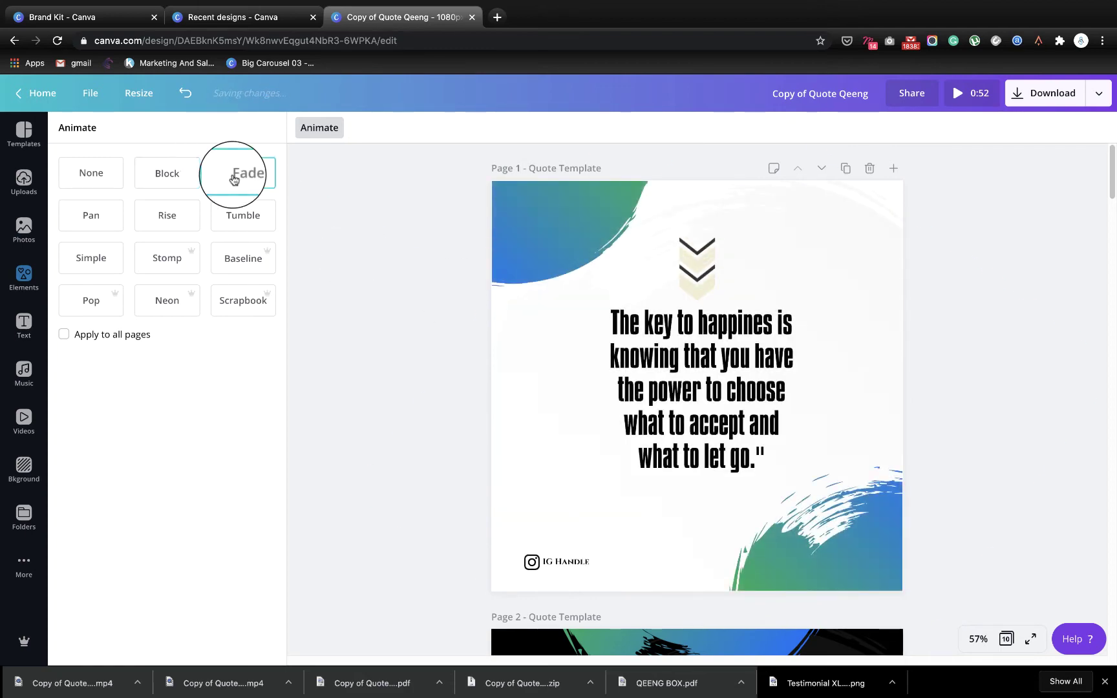
click(248, 214)
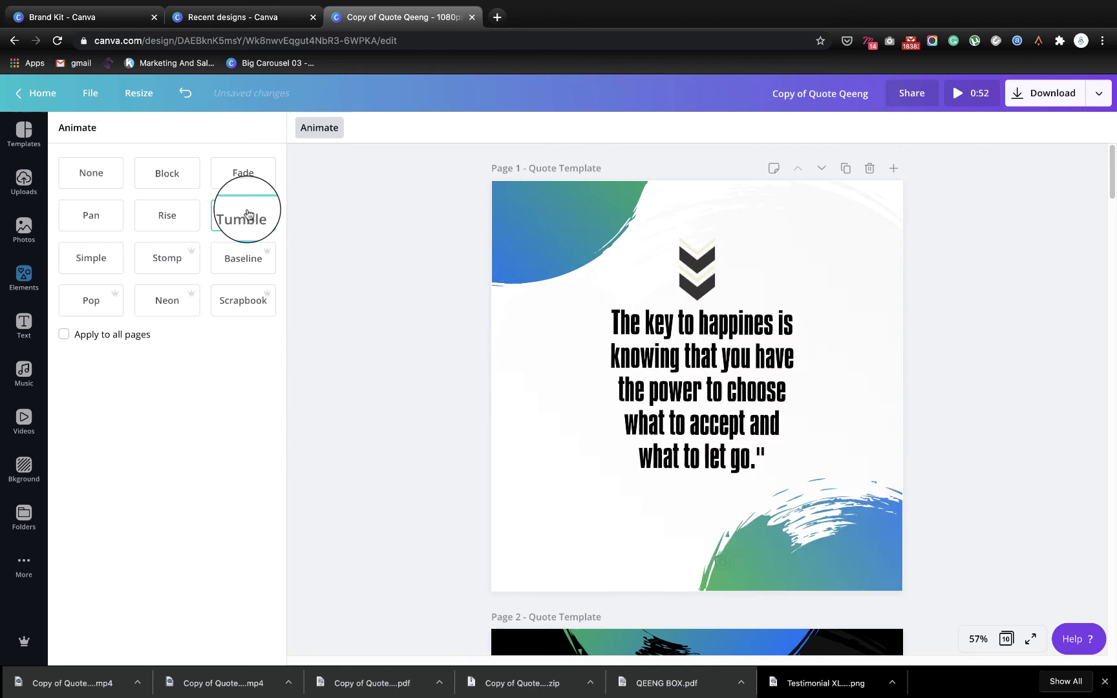
click(166, 214)
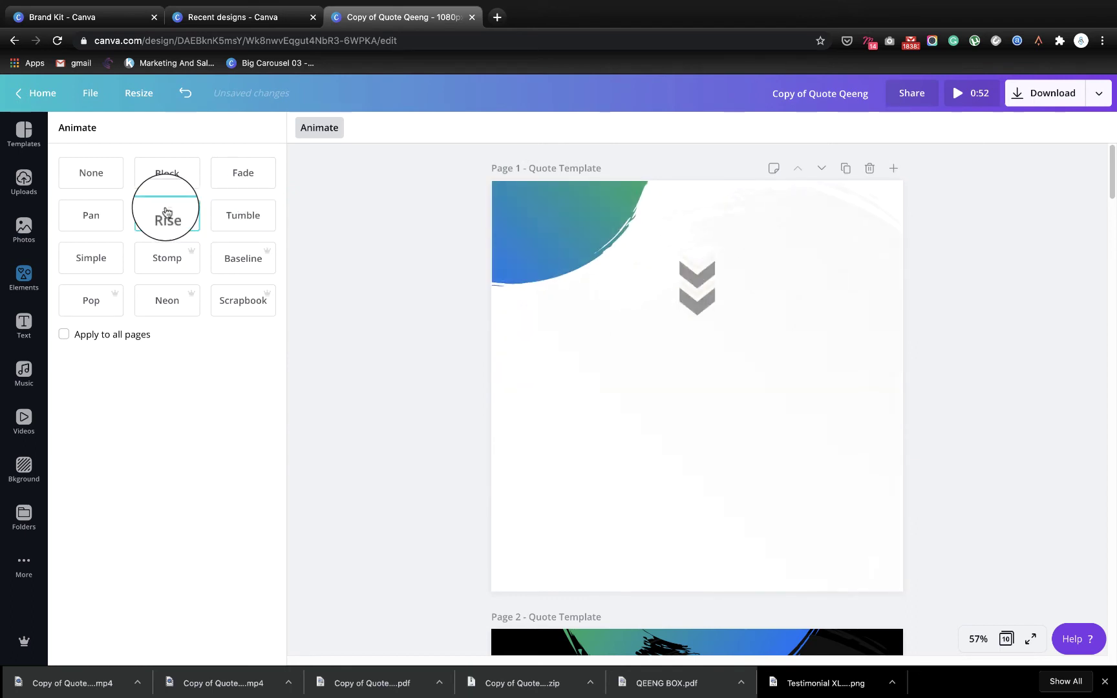
click(84, 223)
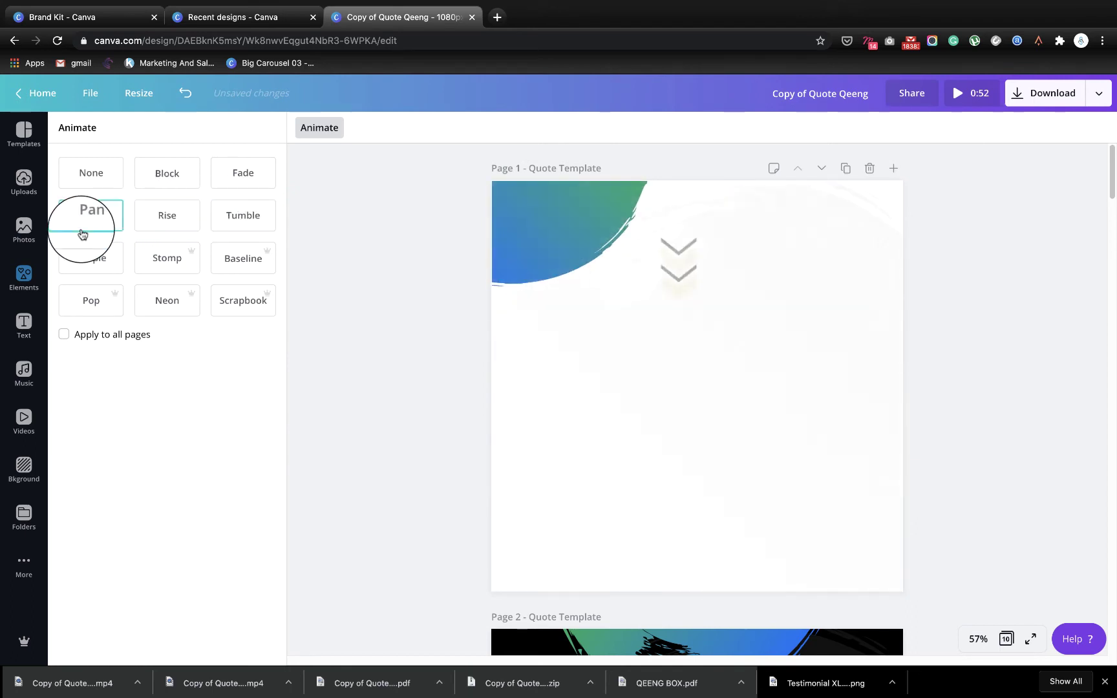
Compare Baseline, Pan, Stomp, Scrapbook, Neon and Pop animations, then pick Stomp
click(237, 261)
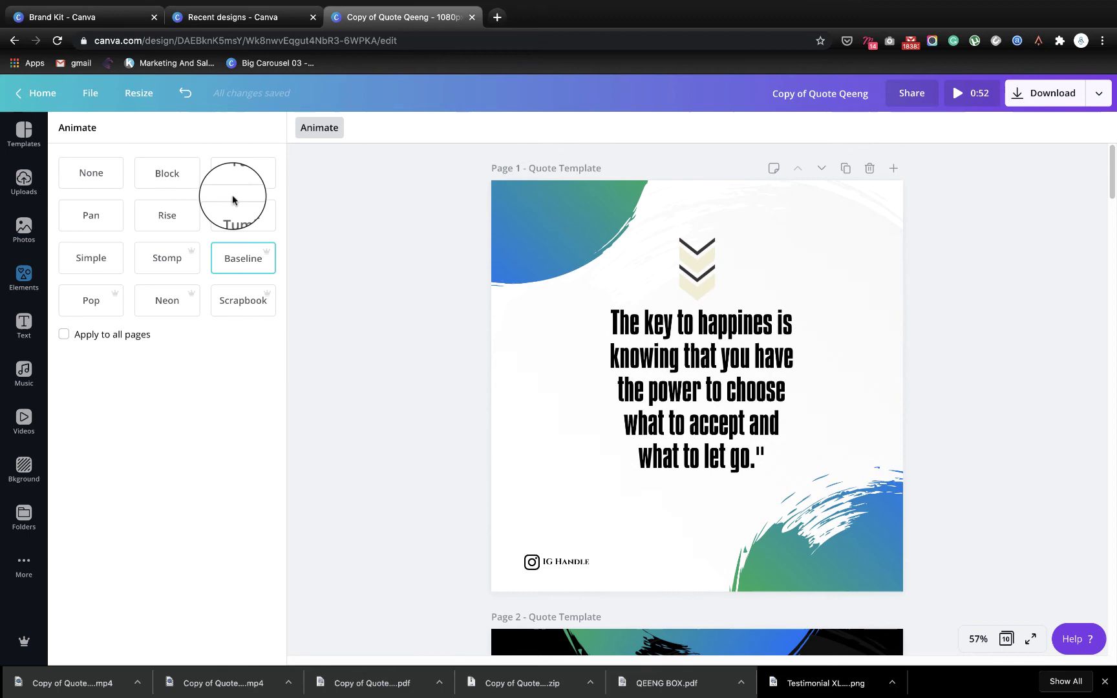
click(117, 220)
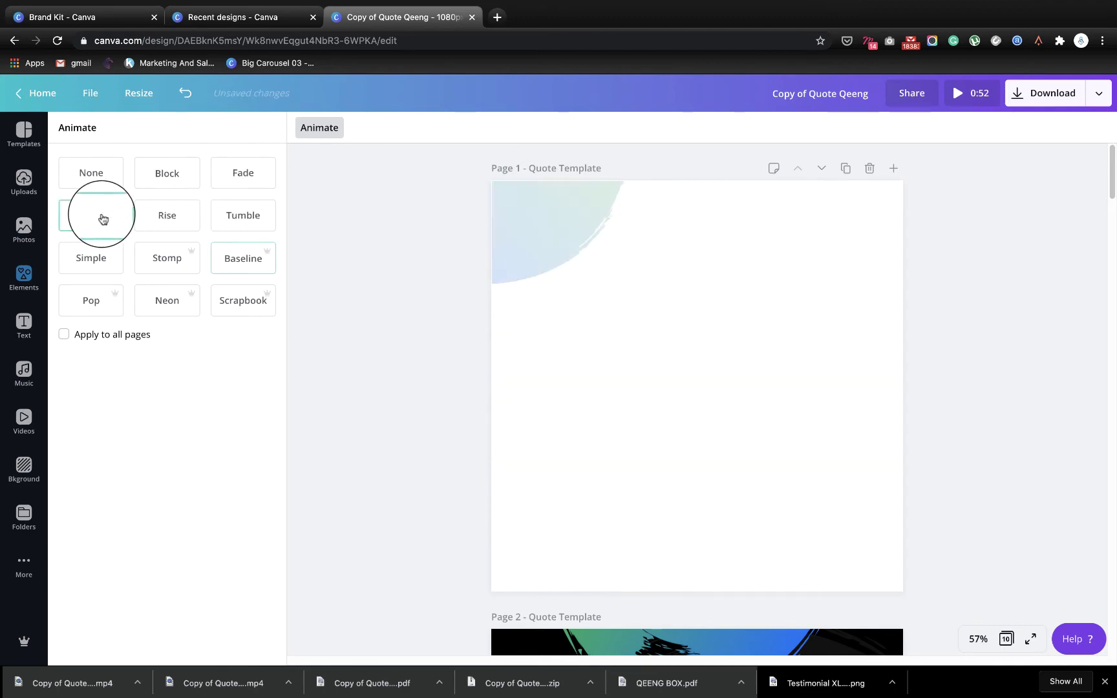
click(174, 255)
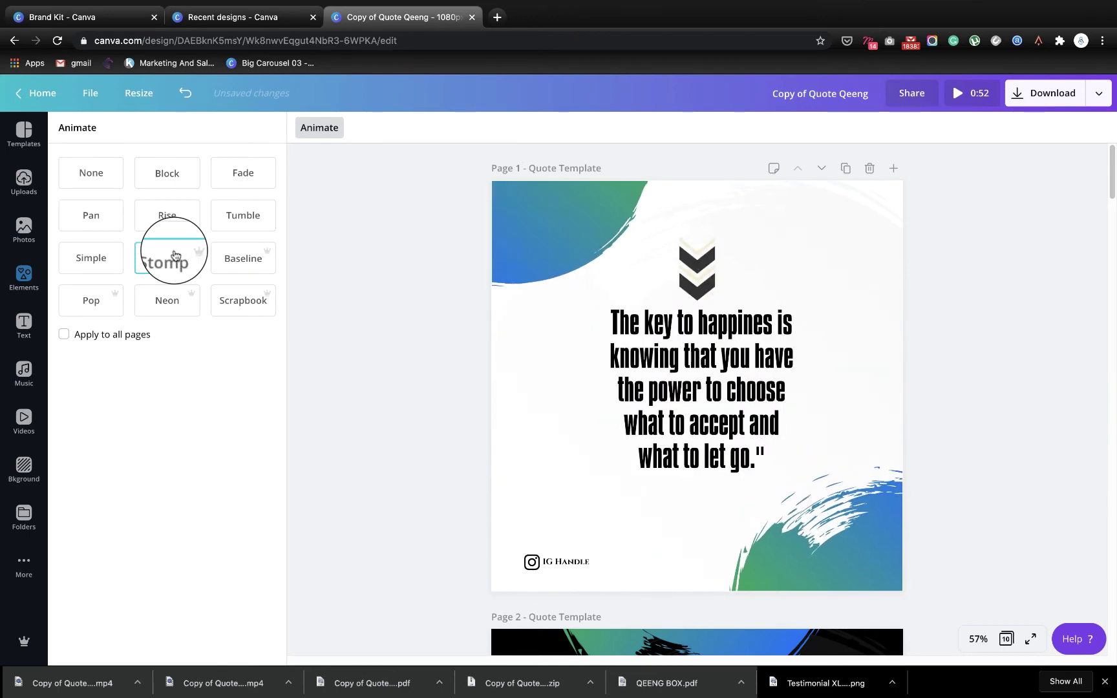
click(236, 256)
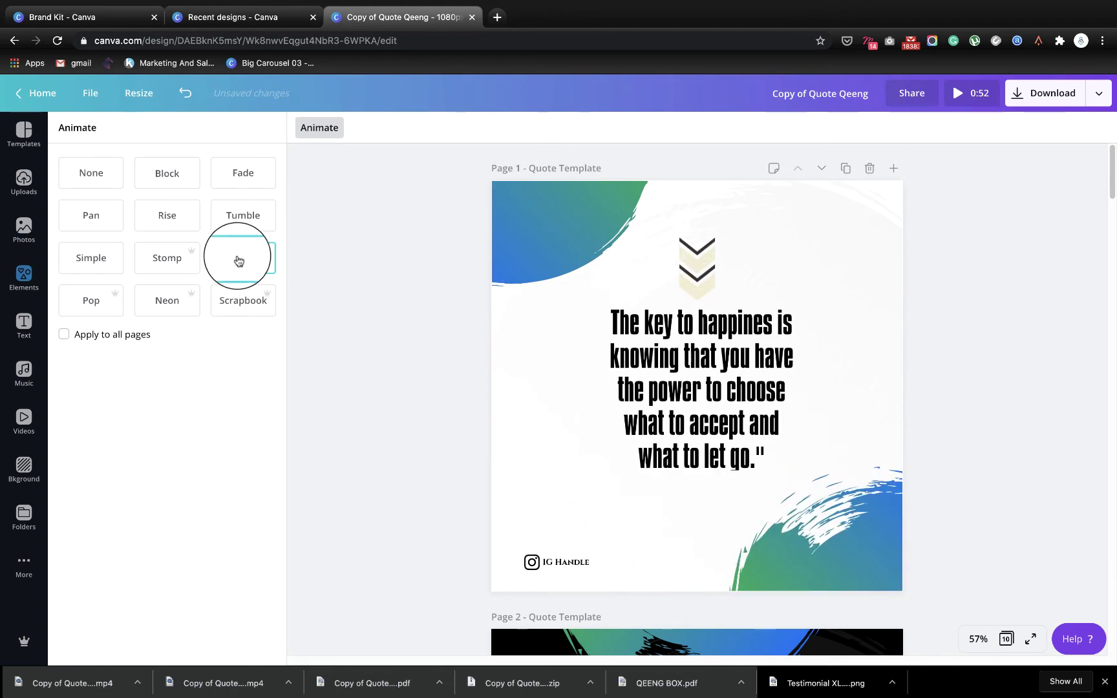
click(254, 295)
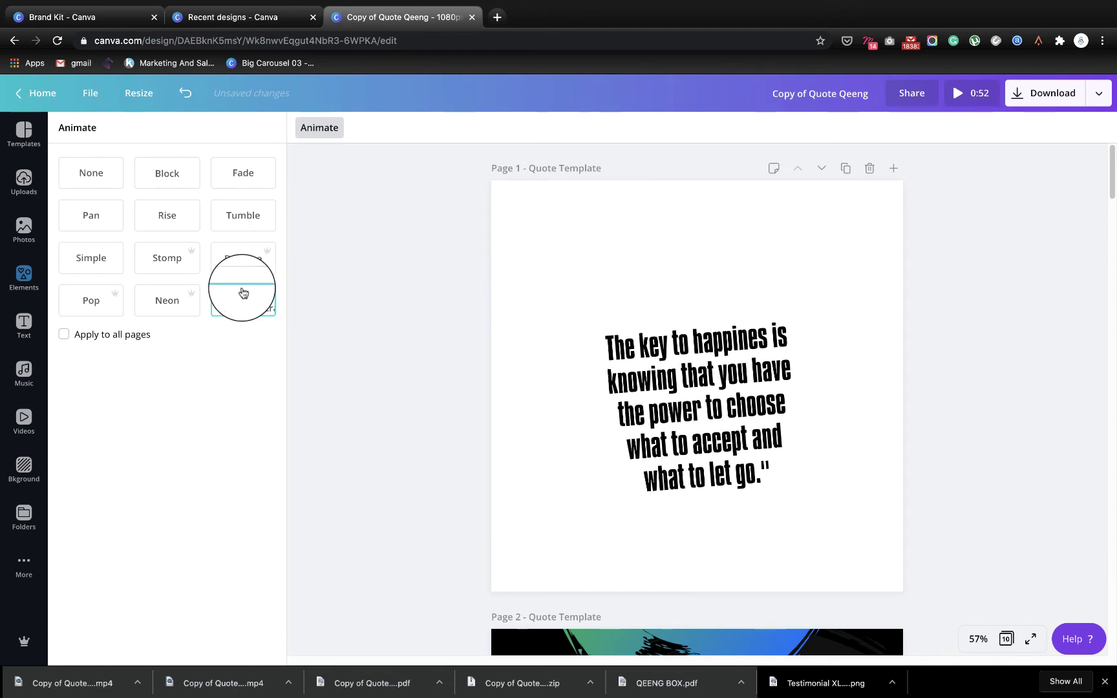
click(184, 299)
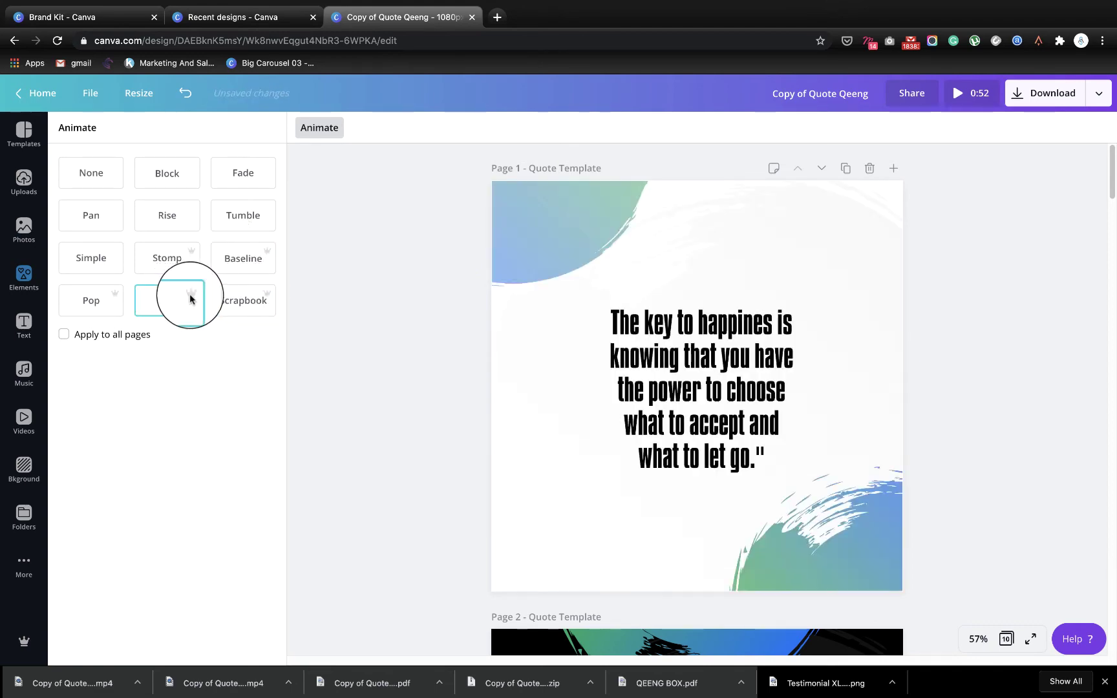
click(102, 298)
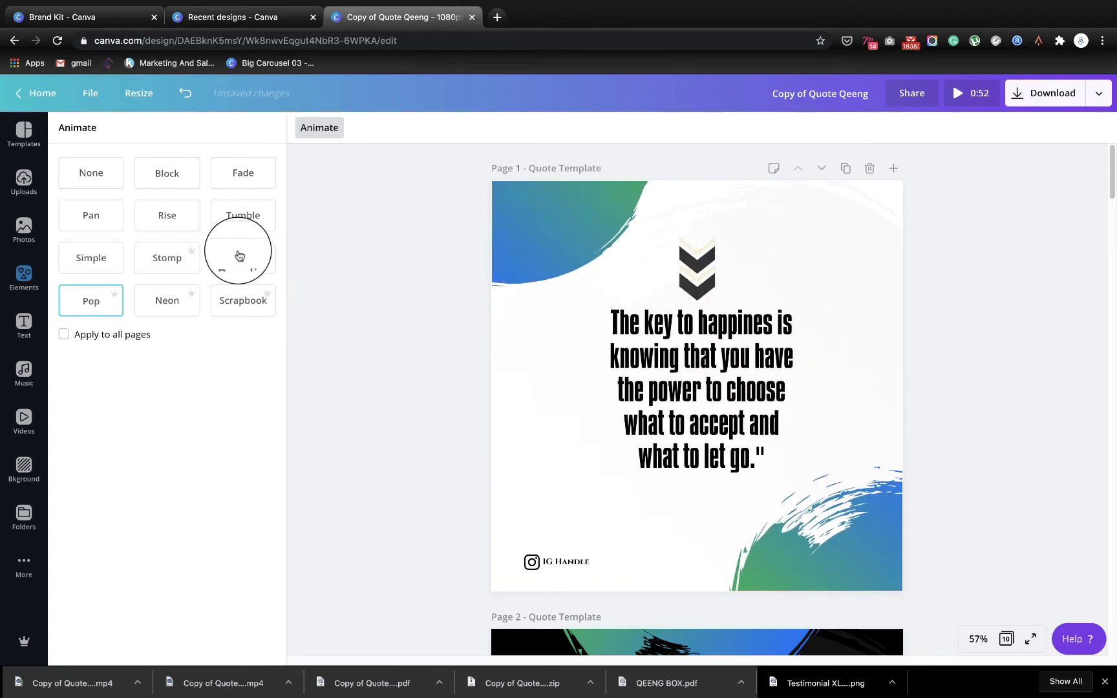
click(156, 250)
Close the Animate panel and configure the download as MP4 Video with only Page 1
click(454, 267)
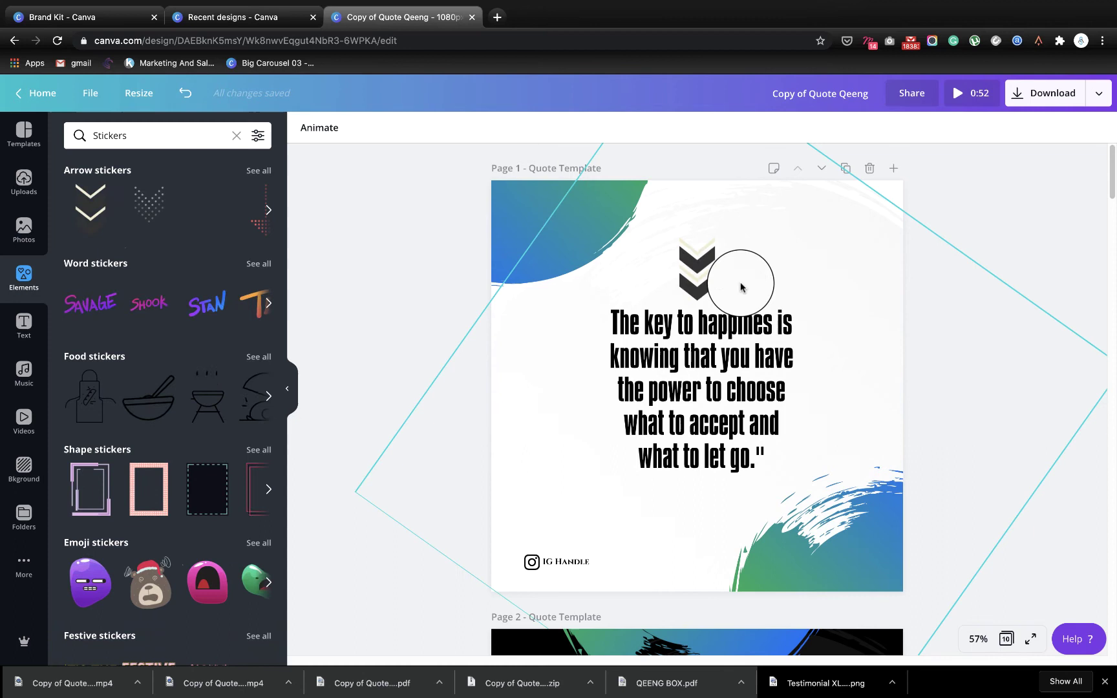
click(1095, 109)
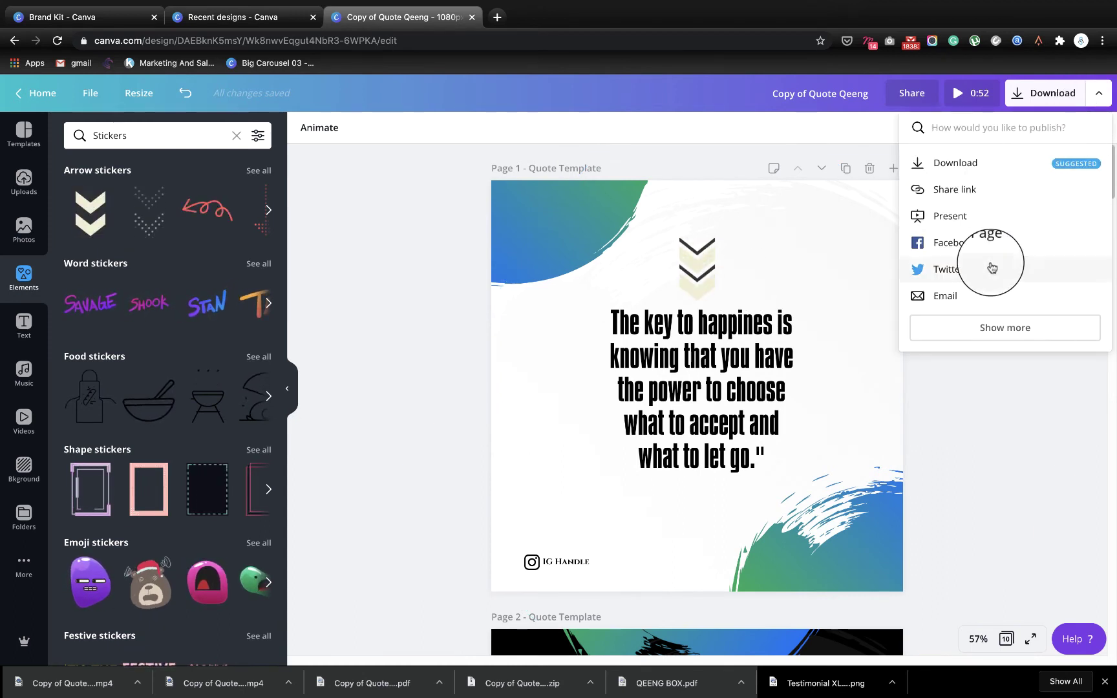
click(998, 162)
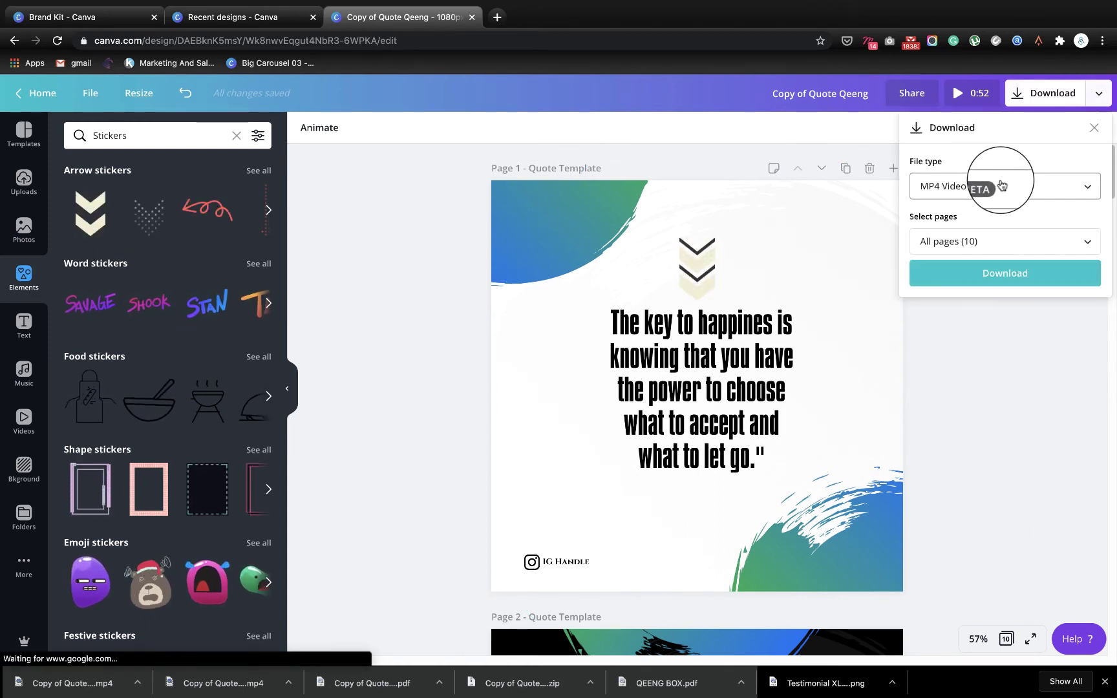
click(1025, 183)
click(1007, 246)
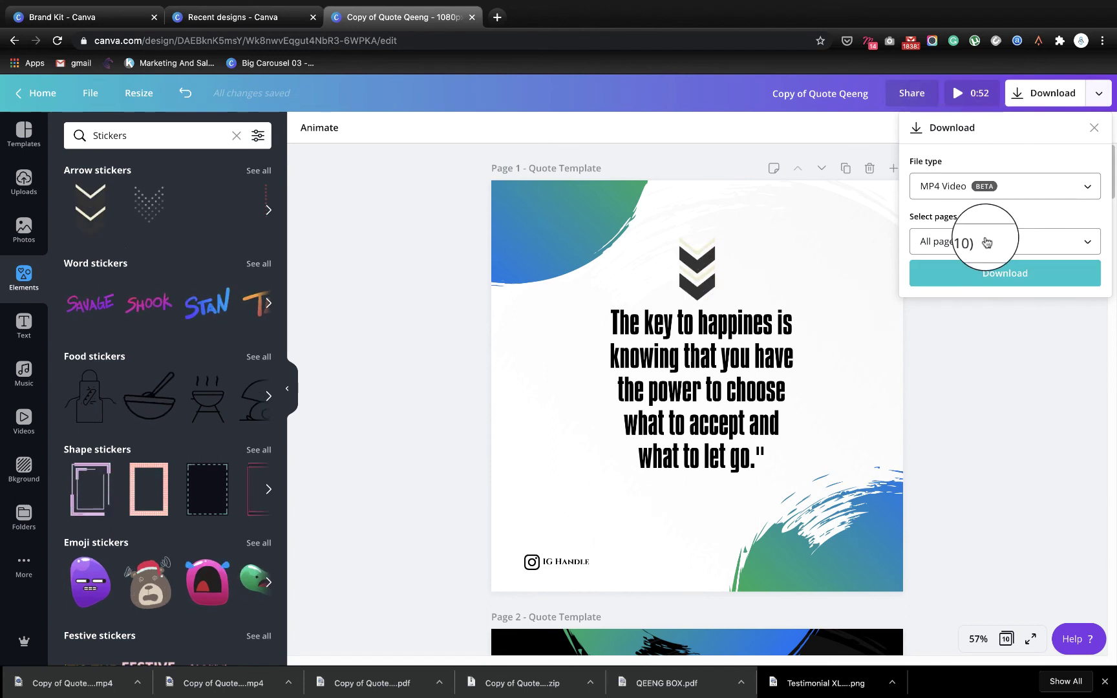
click(990, 241)
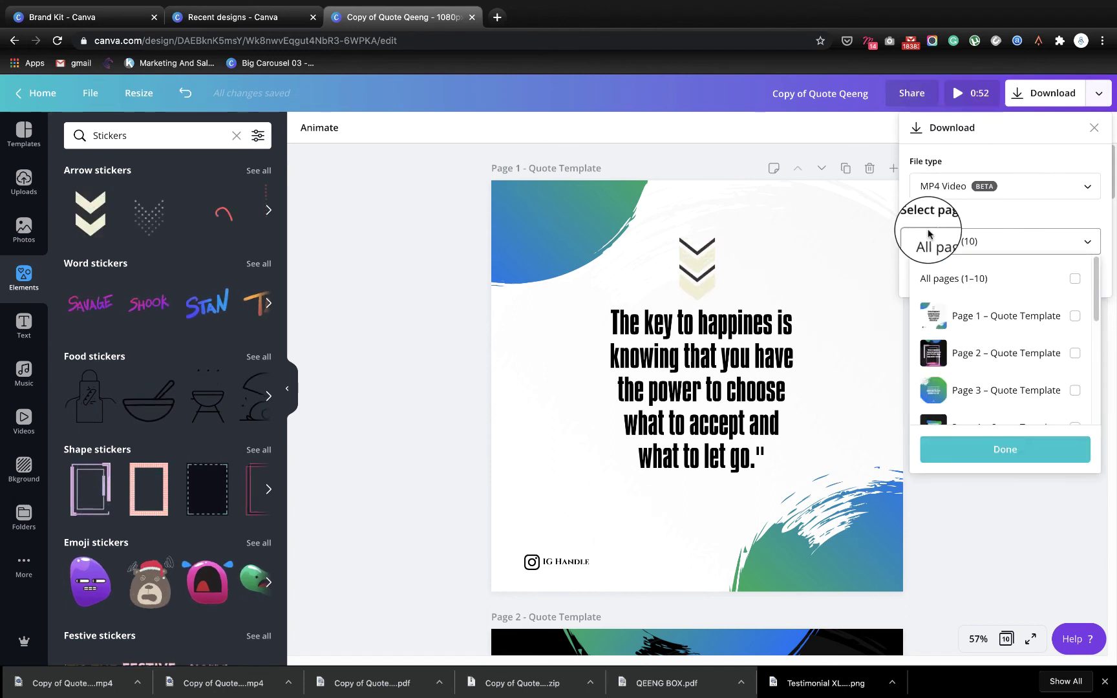
click(978, 310)
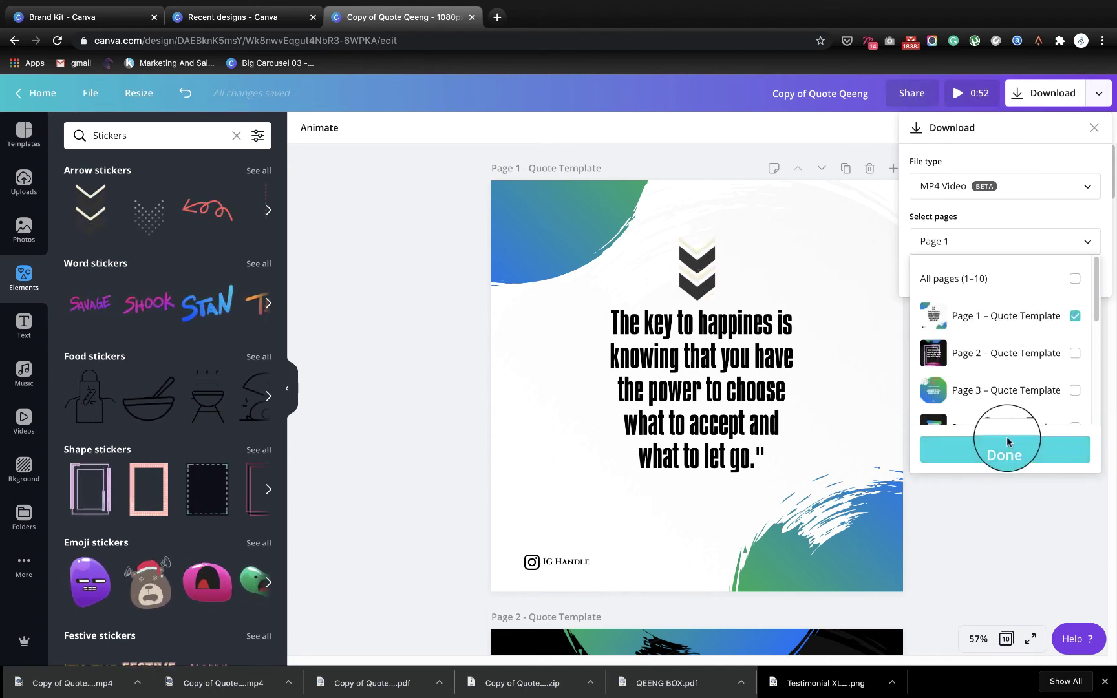